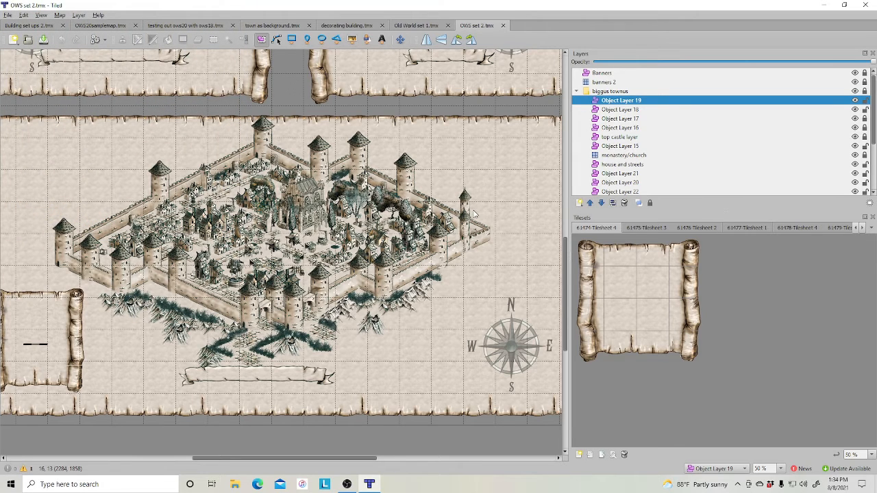
pyautogui.keyDown('ctrl'); pyautogui.scroll(-2, 473, 213); pyautogui.keyUp('ctrl')
pyautogui.scroll(3, 514, 230)
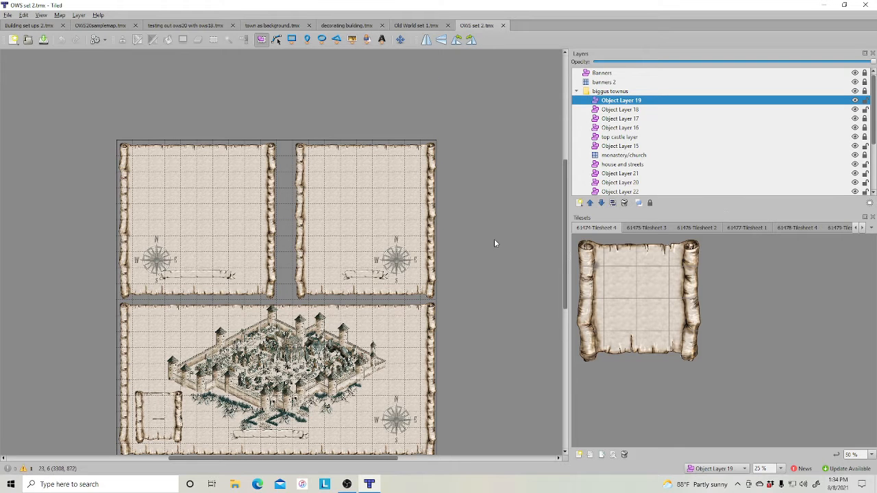
pyautogui.scroll(-3, 493, 241)
pyautogui.scroll(1, 487, 251)
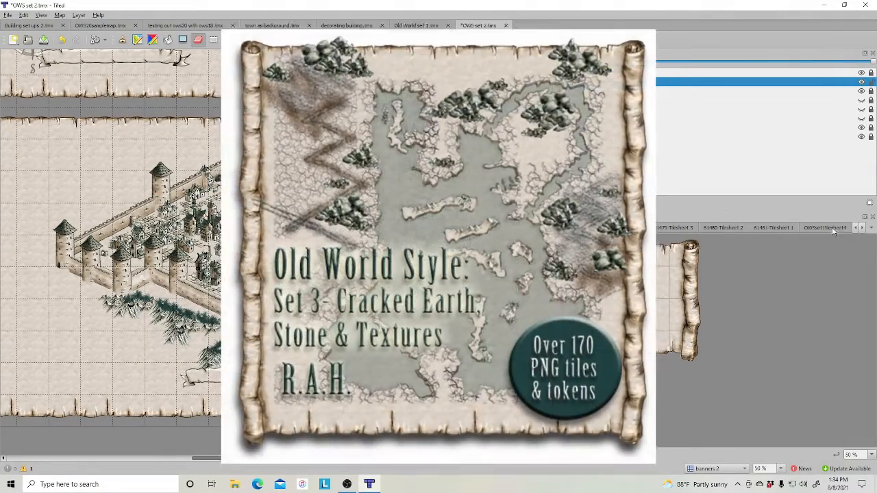
# - Open the 61481 Tilesheet 1 tileset for painting
pyautogui.click(777, 227)
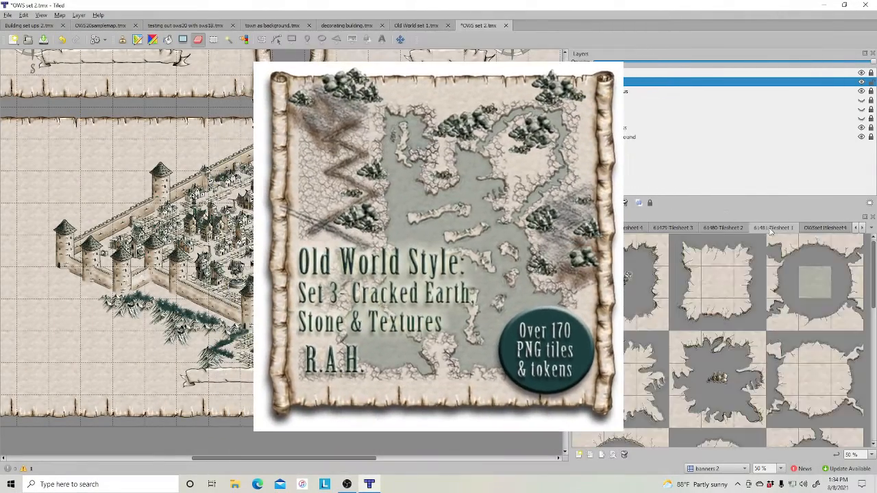
pyautogui.click(862, 229)
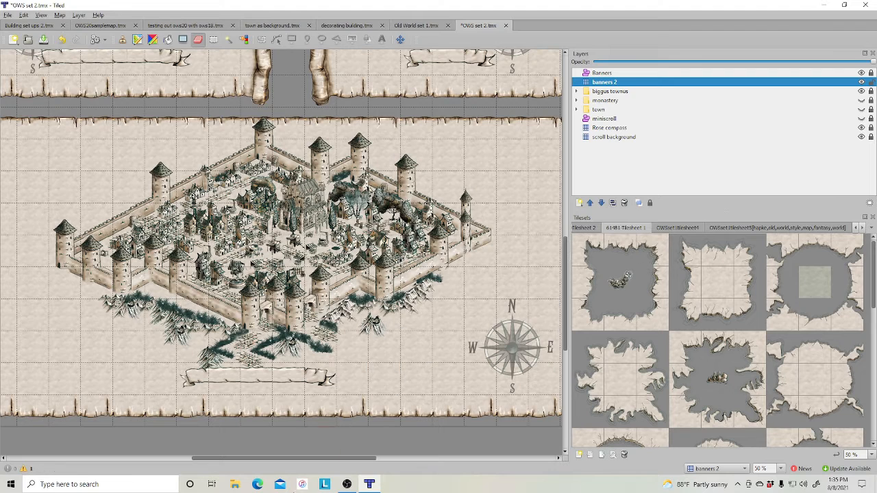
pyautogui.moveTo(306, 459); pyautogui.dragTo(289, 464)
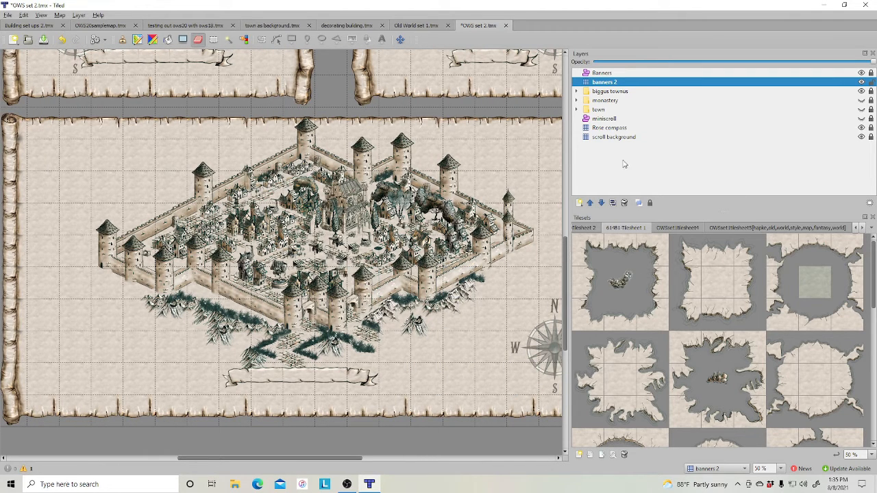
# - Add a new tile layer above the biggus townus group
pyautogui.click(657, 94)
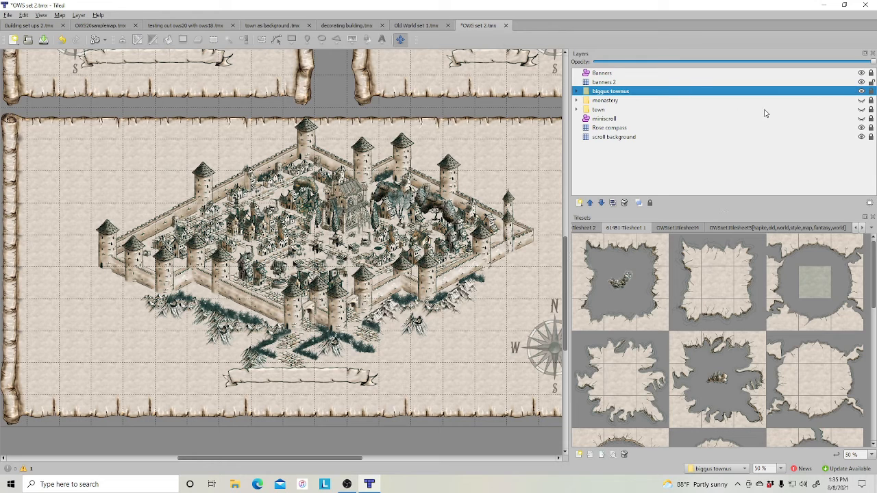
pyautogui.click(579, 204)
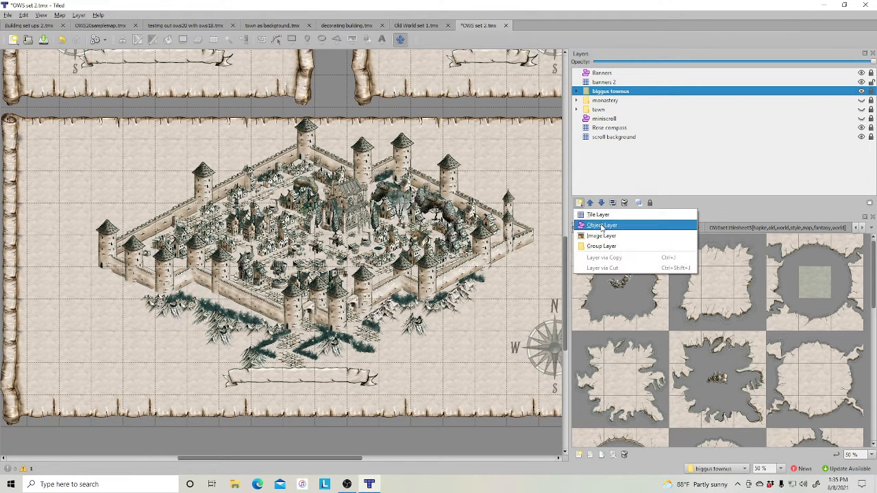
pyautogui.press('Up')
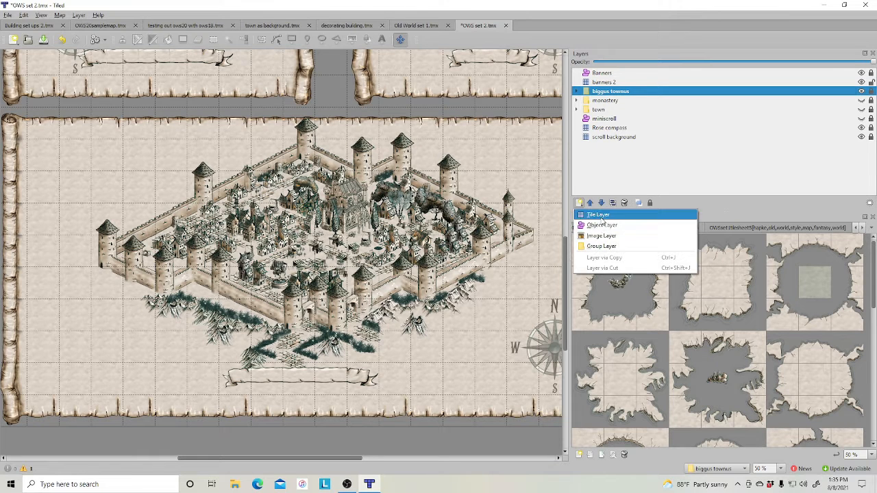
pyautogui.click(601, 217)
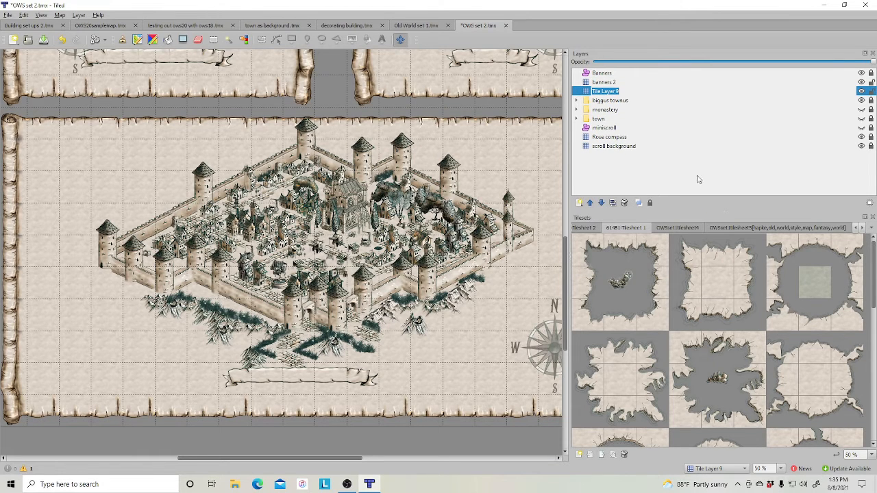
# - Move Tile Layer 9 down out of the biggus townus group so it sits directly above the monastery group
pyautogui.click(601, 202)
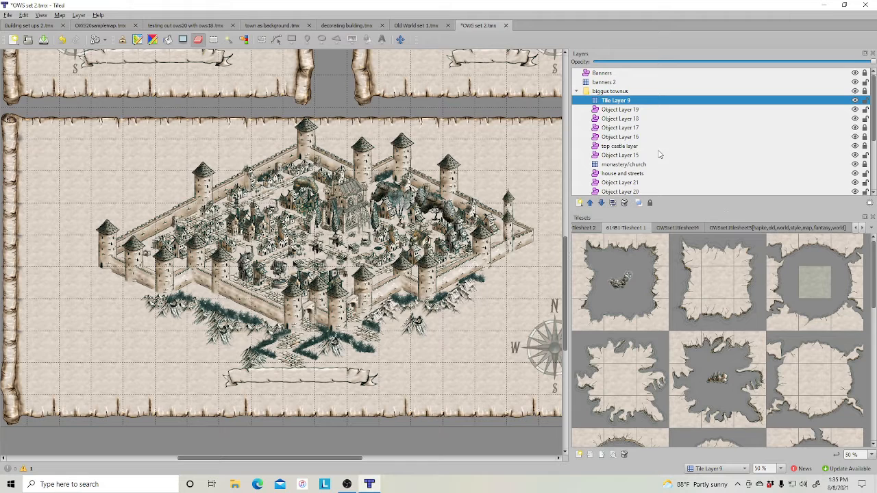
pyautogui.click(600, 202)
pyautogui.click(600, 203)
pyautogui.click(601, 203)
pyautogui.click(601, 203)
pyautogui.click(600, 202)
pyautogui.click(601, 203)
pyautogui.click(601, 203)
pyautogui.click(601, 203)
pyautogui.click(601, 203)
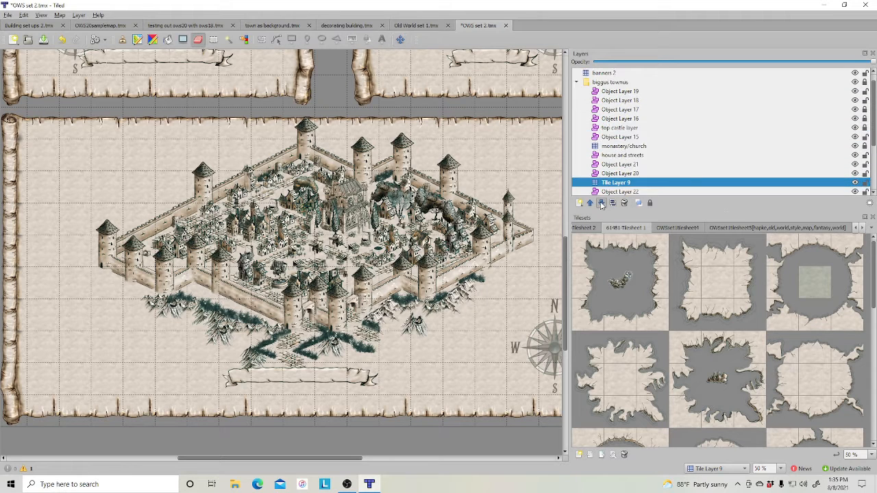
pyautogui.click(601, 203)
pyautogui.click(601, 203)
pyautogui.click(600, 203)
pyautogui.click(601, 202)
pyautogui.click(601, 203)
pyautogui.click(601, 203)
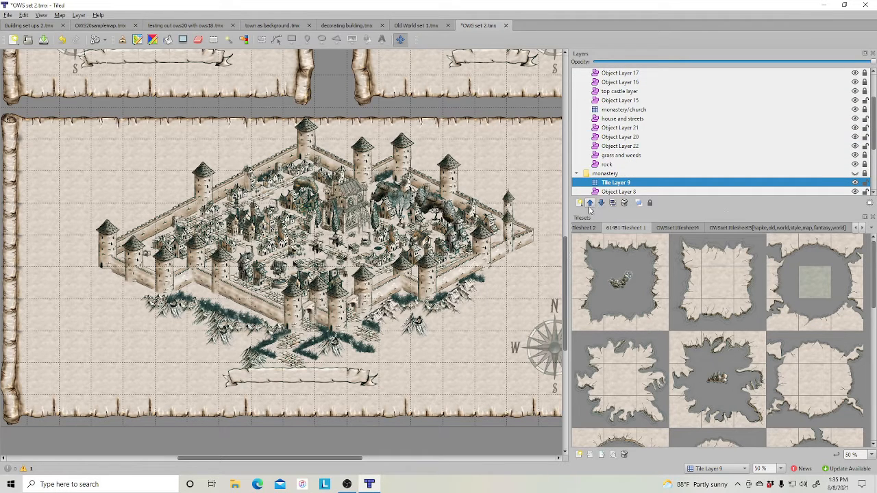
pyautogui.click(590, 202)
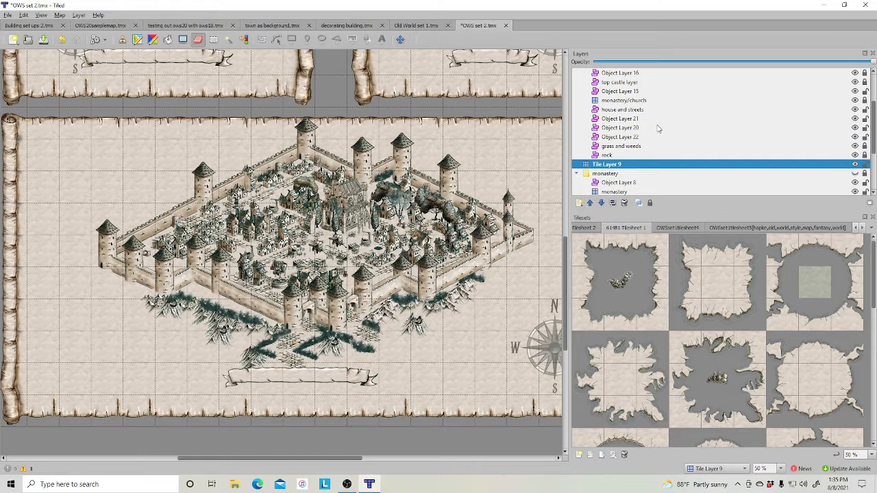
pyautogui.scroll(2, 656, 127)
pyautogui.click(576, 91)
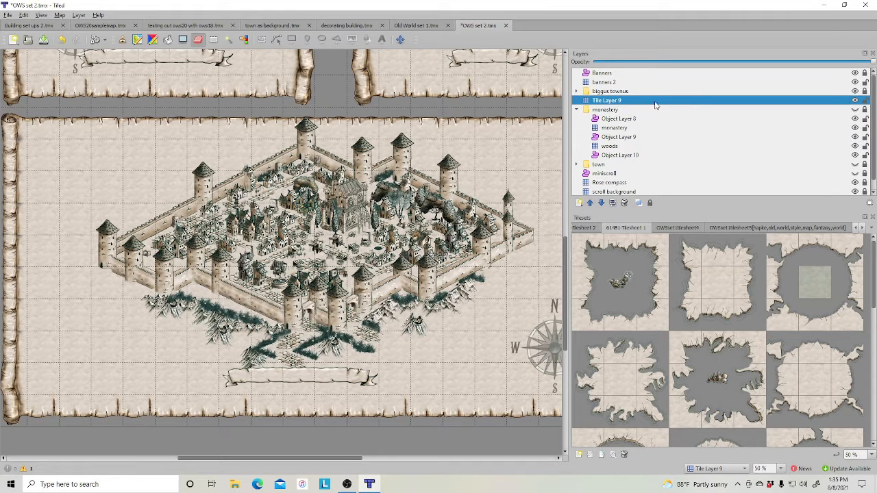
# - Stamp cracked-earth edge tiles on Tile Layer 9 east of the walled town, near the compass rose
pyautogui.click(813, 250)
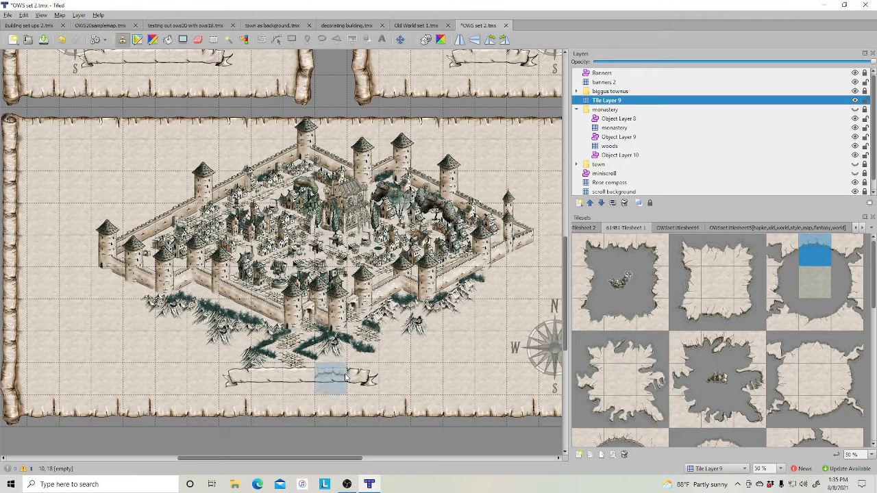
pyautogui.click(423, 362)
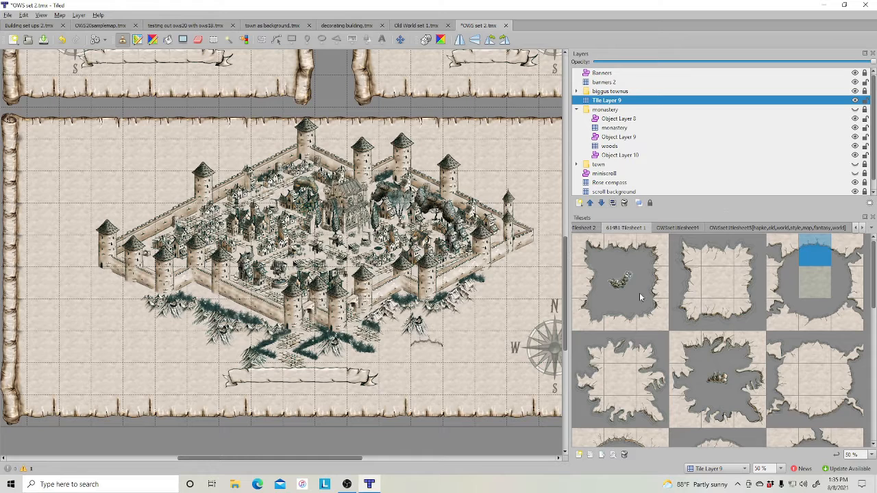
pyautogui.click(589, 258)
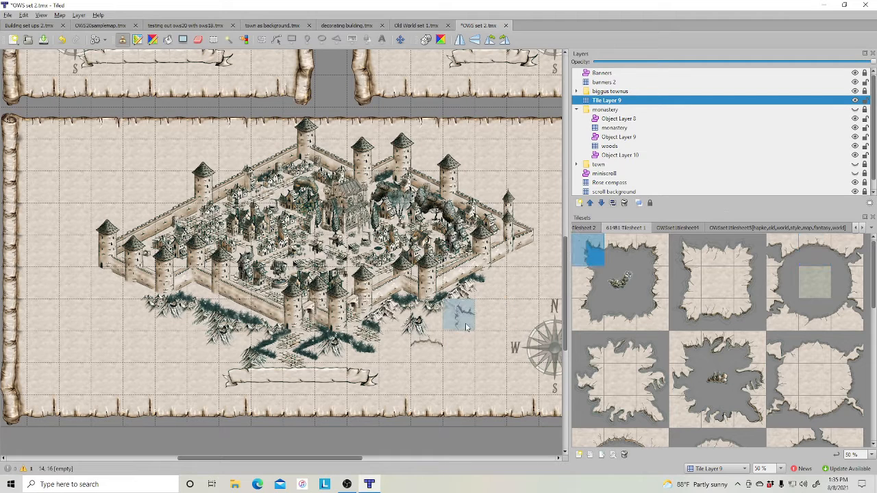
pyautogui.click(743, 314)
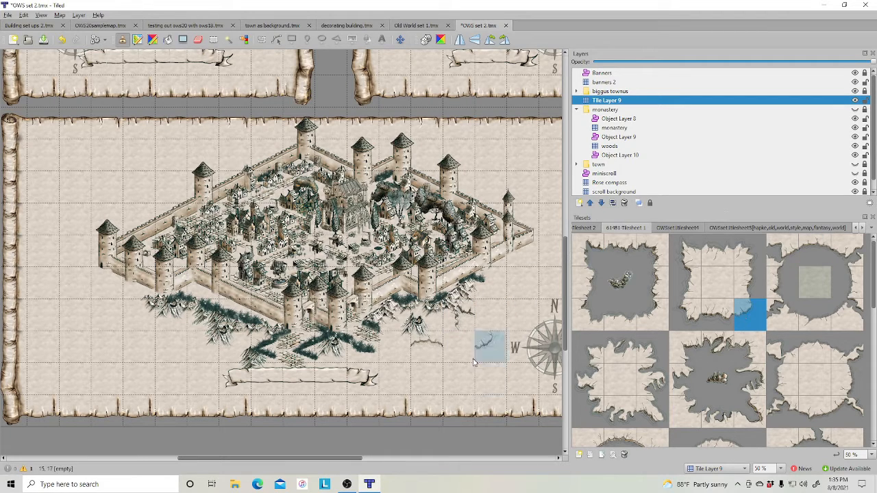
pyautogui.click(455, 346)
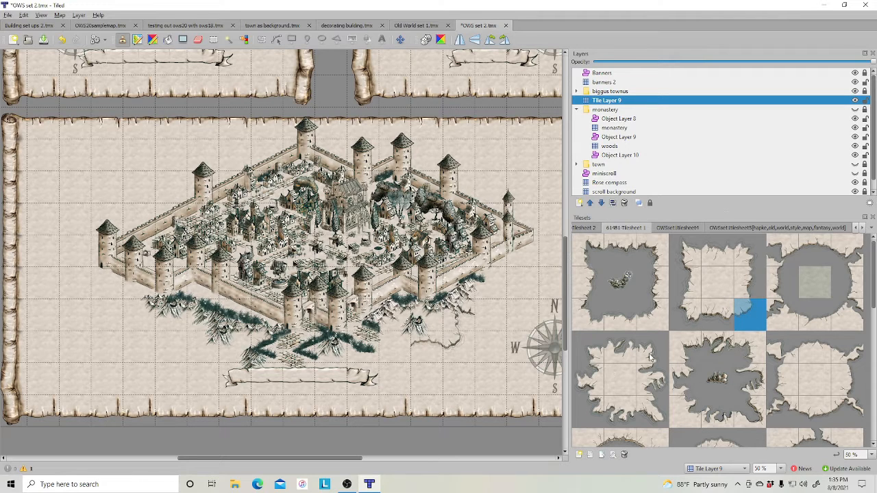
pyautogui.click(693, 353)
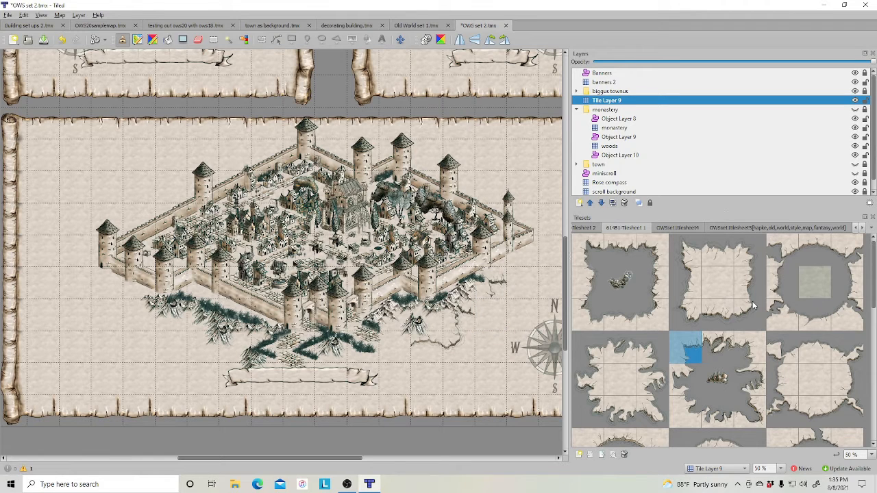
pyautogui.click(740, 312)
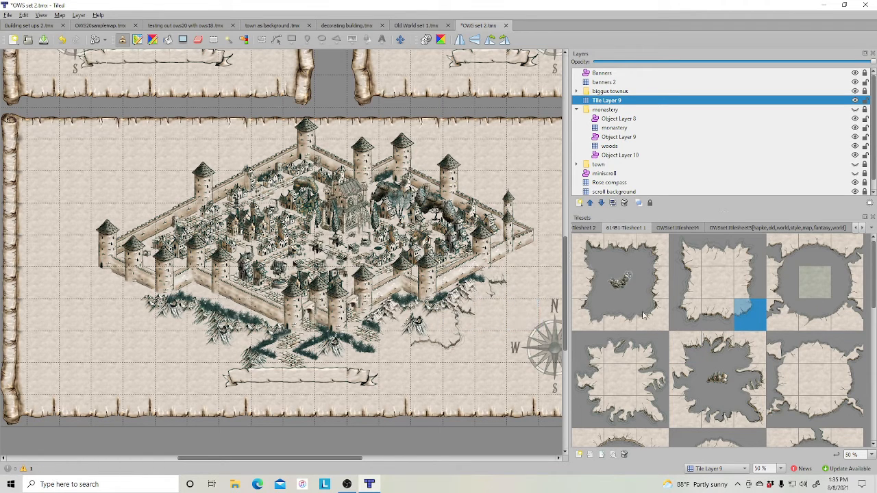
pyautogui.click(655, 414)
pyautogui.click(496, 318)
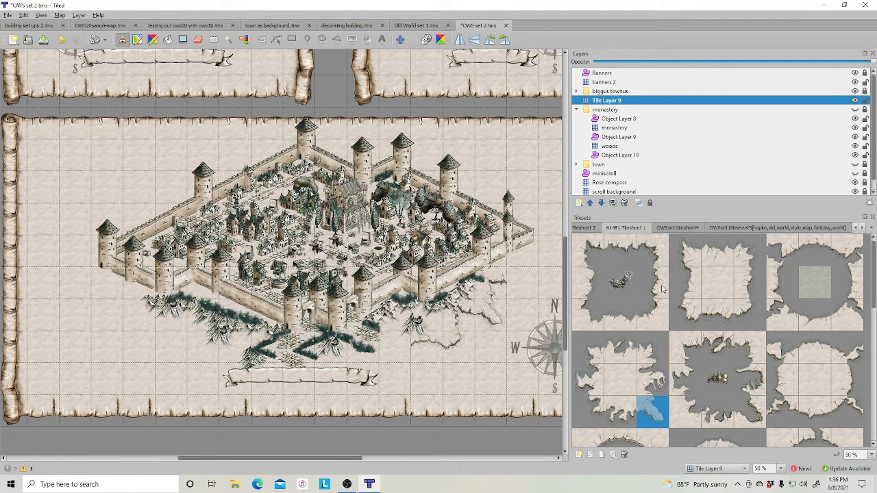
pyautogui.click(621, 249)
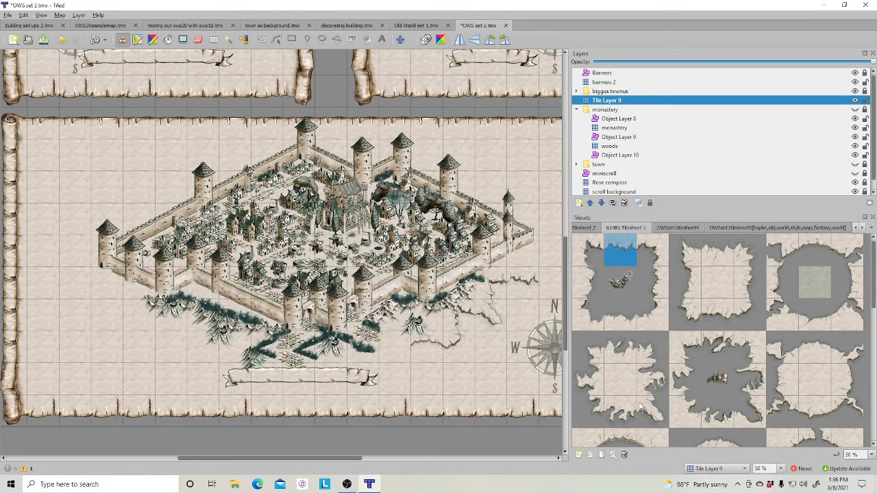
# - Continue stamping cracked-earth edge tiles up the town's eastern side toward its northeast corner
pyautogui.scroll(-2, 634, 392)
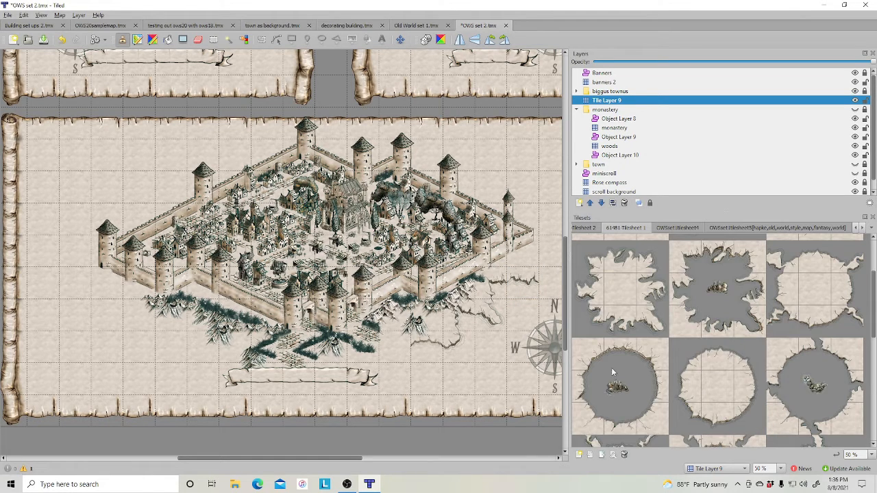
pyautogui.click(741, 413)
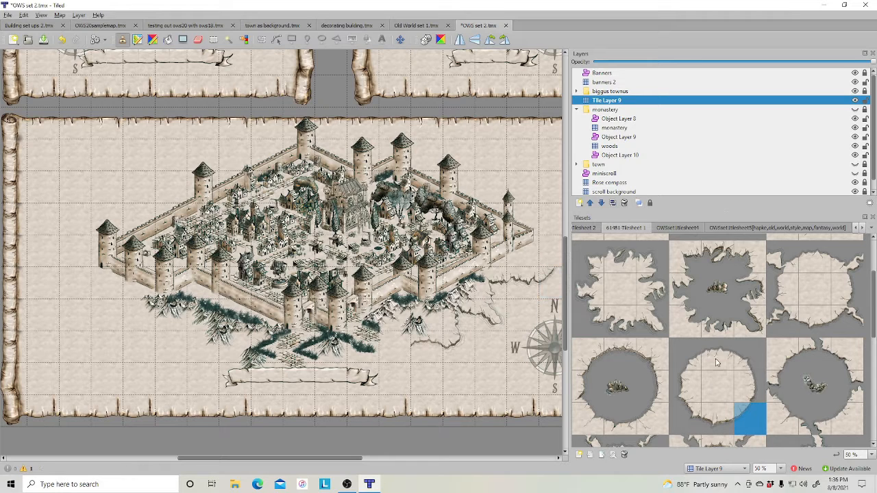
pyautogui.click(740, 386)
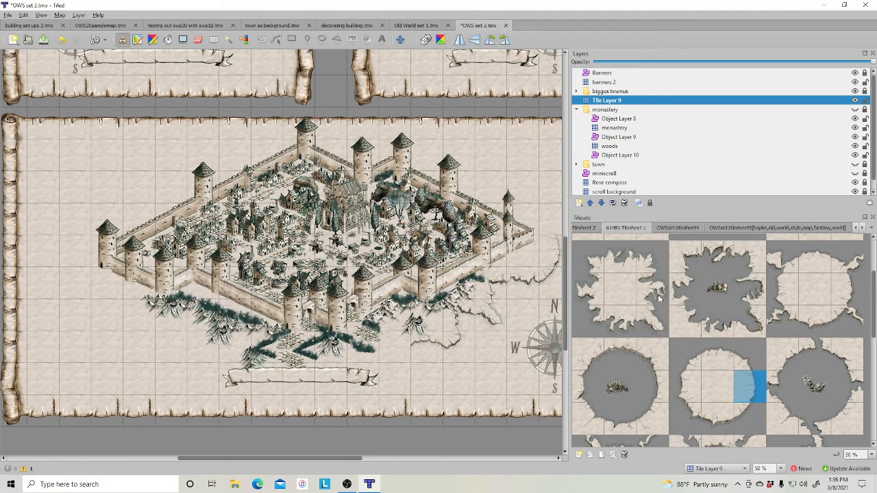
pyautogui.click(692, 317)
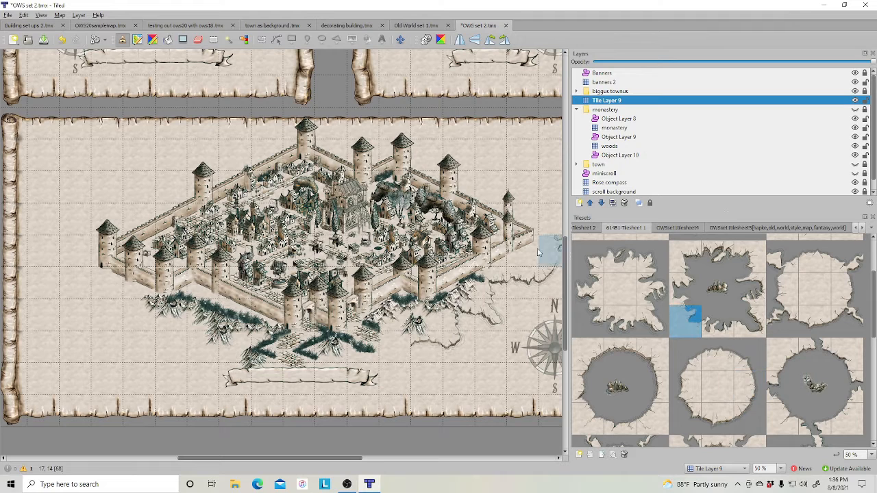
pyautogui.click(651, 268)
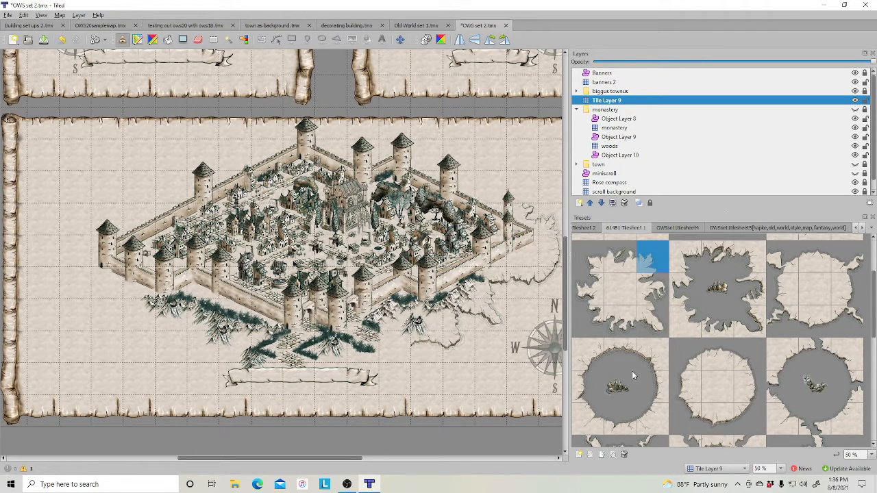
pyautogui.click(587, 358)
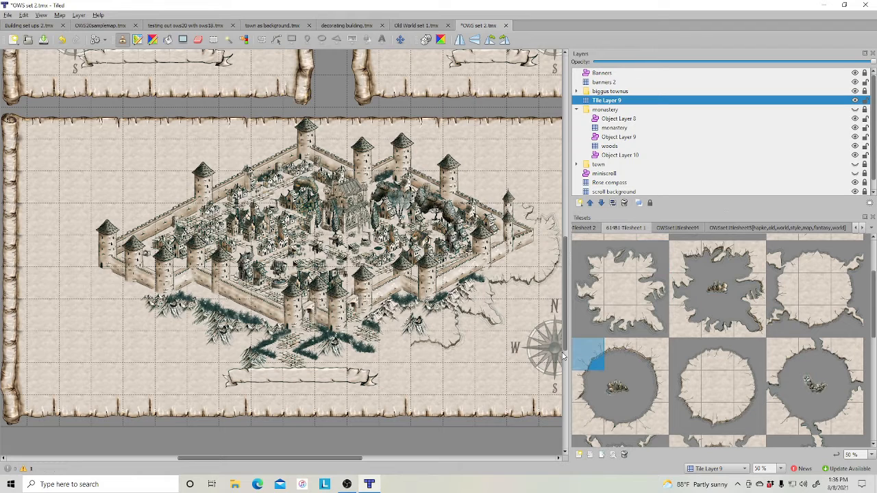
pyautogui.click(741, 412)
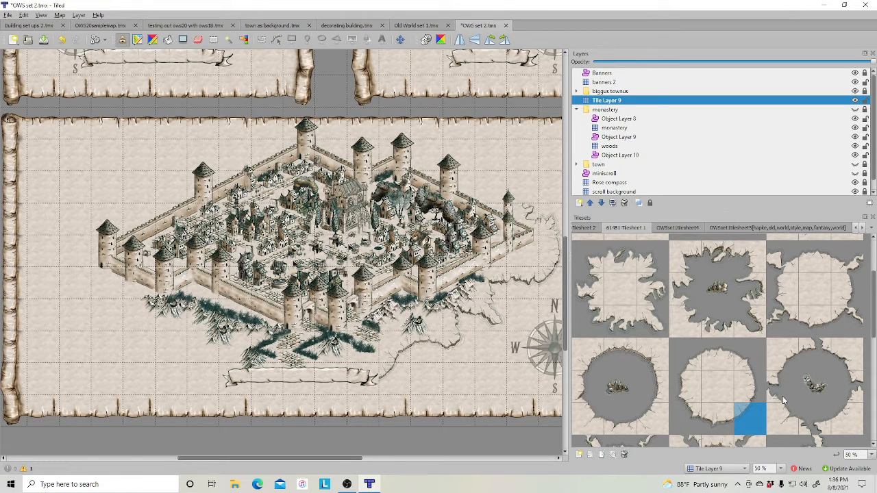
# - Stamp cracked-earth edge tiles southwest of the town, below the grass and beside the lower banner
pyautogui.click(650, 356)
pyautogui.click(168, 350)
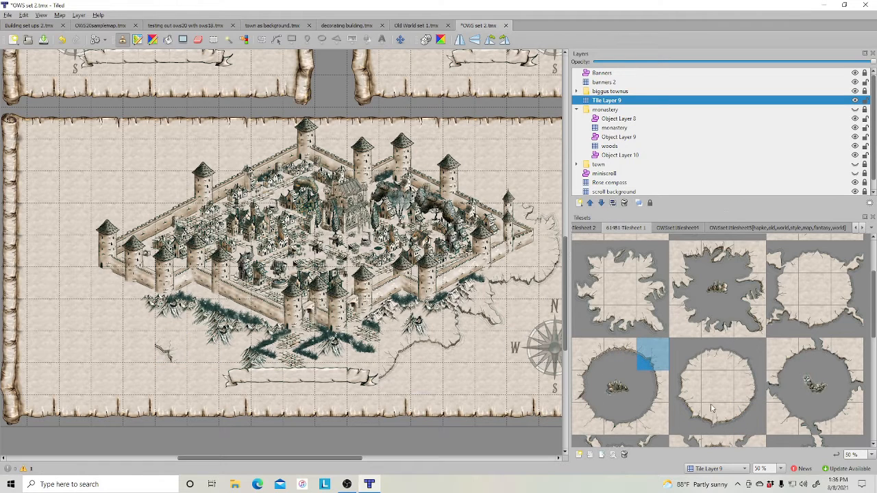
pyautogui.click(685, 419)
pyautogui.click(173, 374)
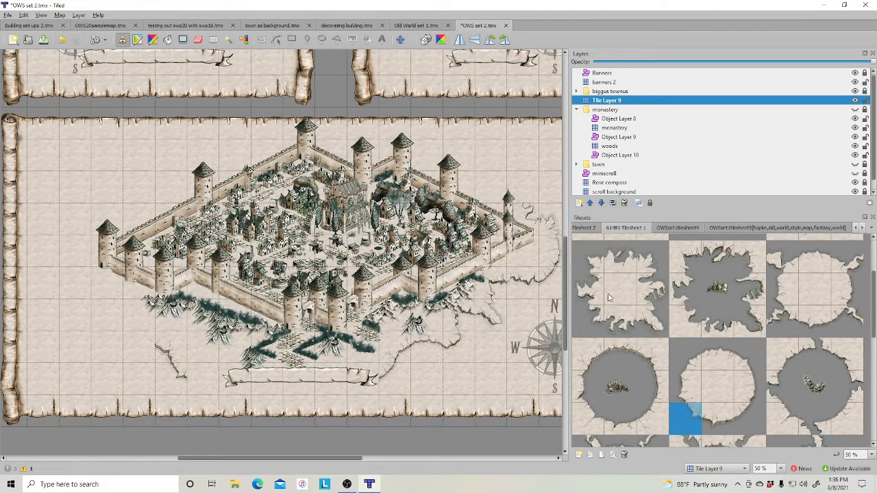
pyautogui.click(595, 318)
pyautogui.click(620, 323)
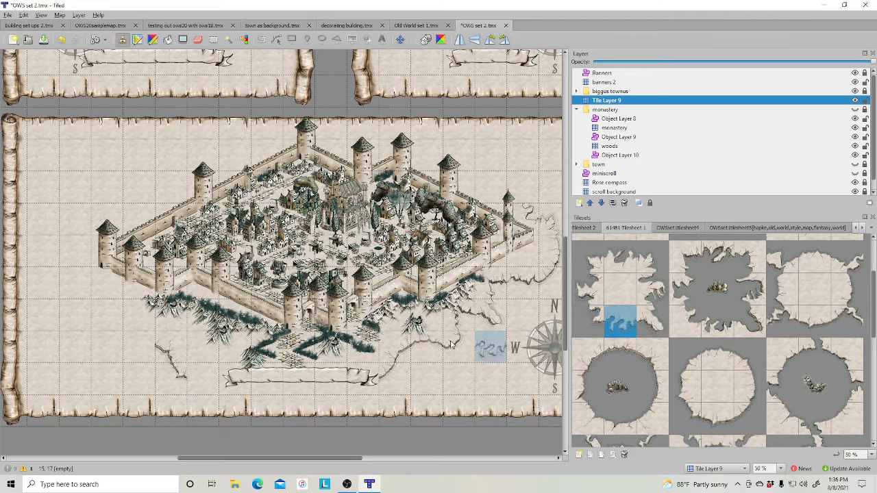
pyautogui.click(207, 378)
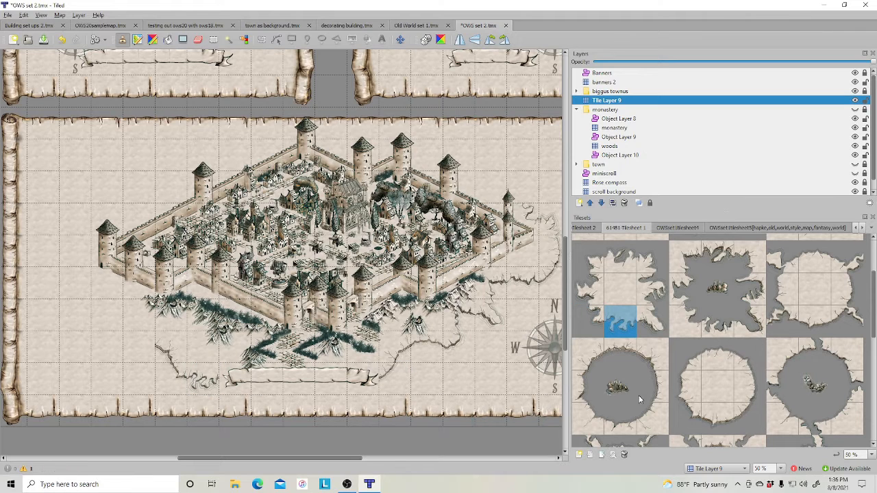
pyautogui.click(649, 354)
pyautogui.click(229, 385)
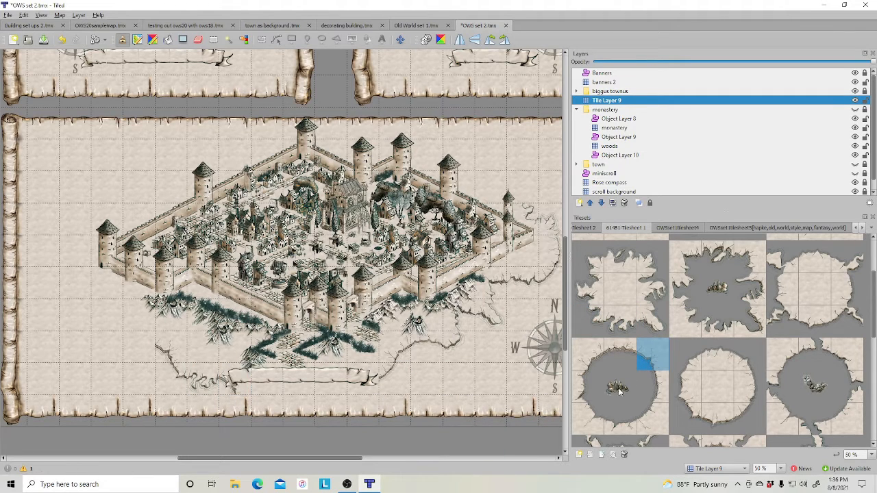
# - Pick a cracked-earth edge tile and stamp it west of the town, left of the lower grass
pyautogui.click(652, 386)
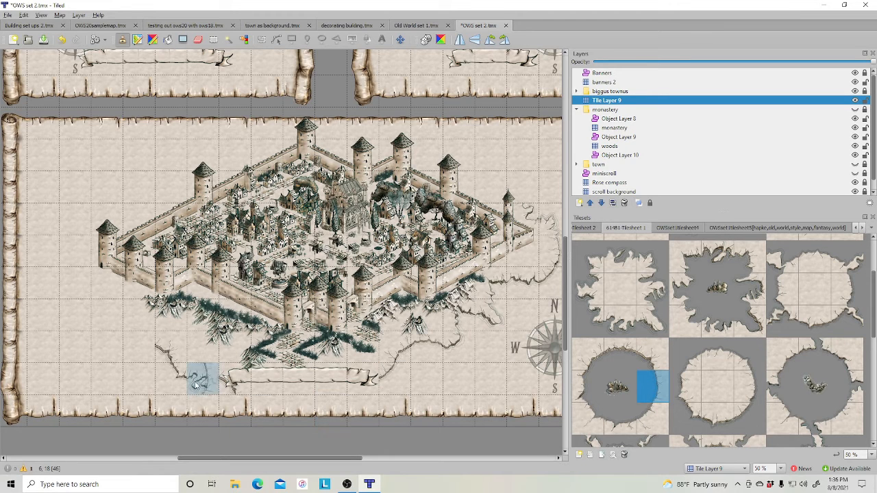
pyautogui.click(588, 354)
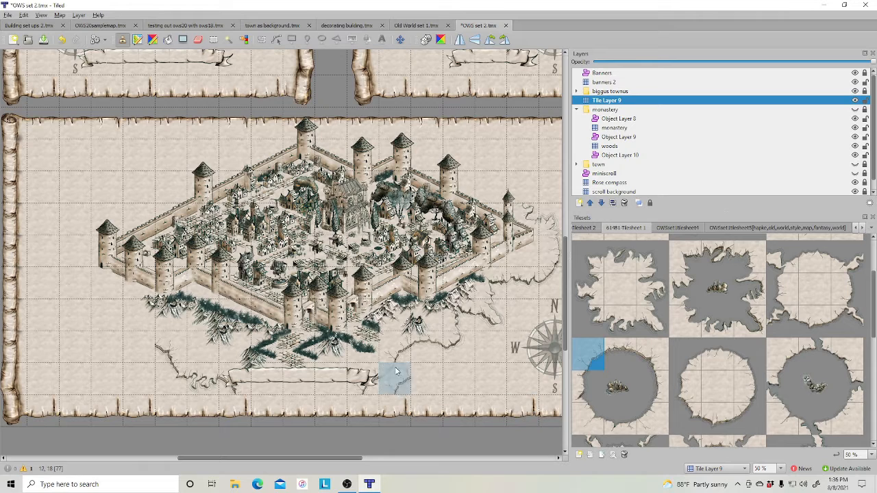
pyautogui.click(634, 361)
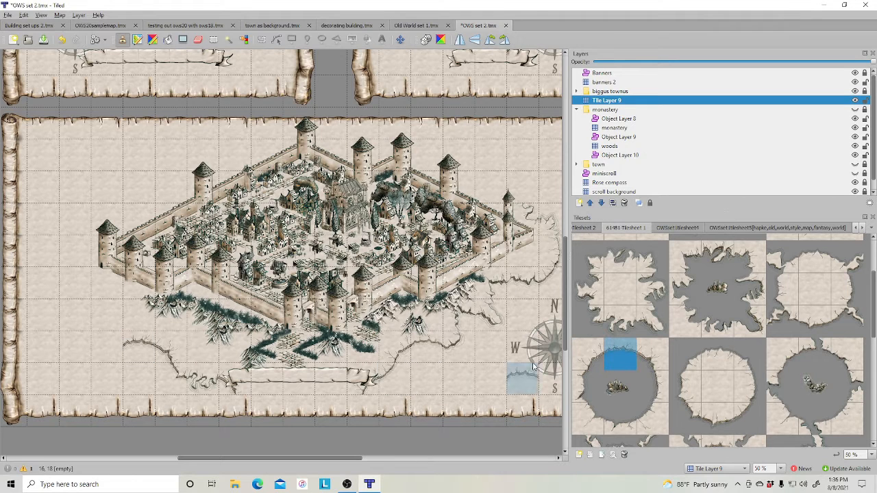
pyautogui.click(619, 320)
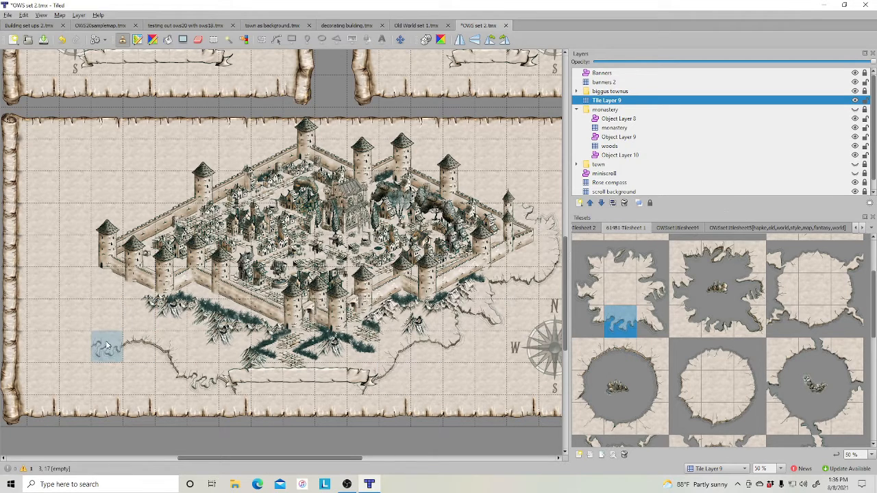
pyautogui.click(616, 265)
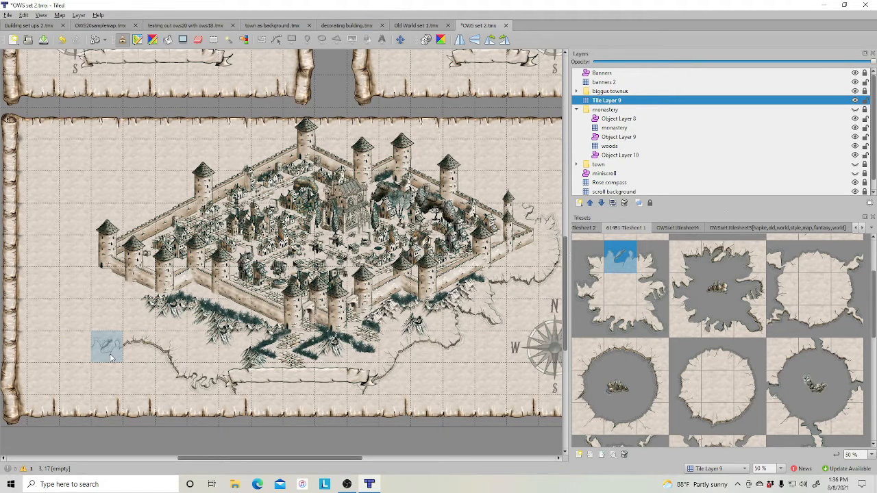
pyautogui.click(110, 355)
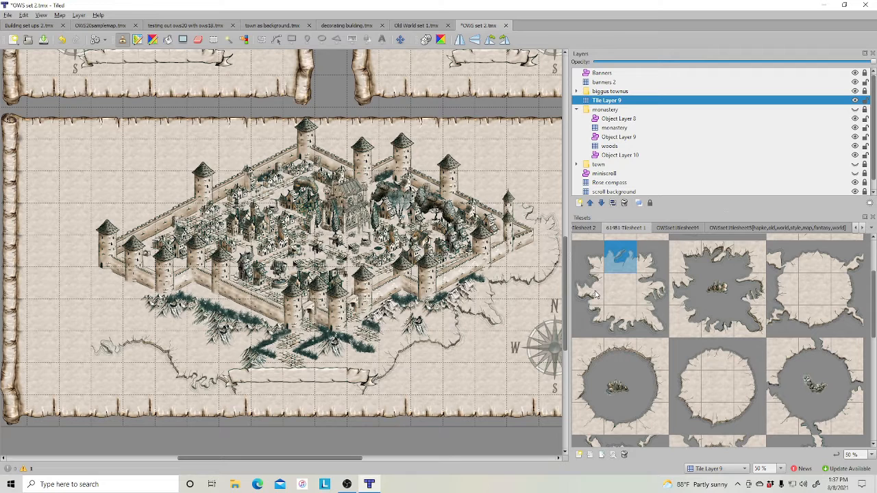
# - Continue stamping cracked-earth edge tiles up the town's western side
pyautogui.click(652, 289)
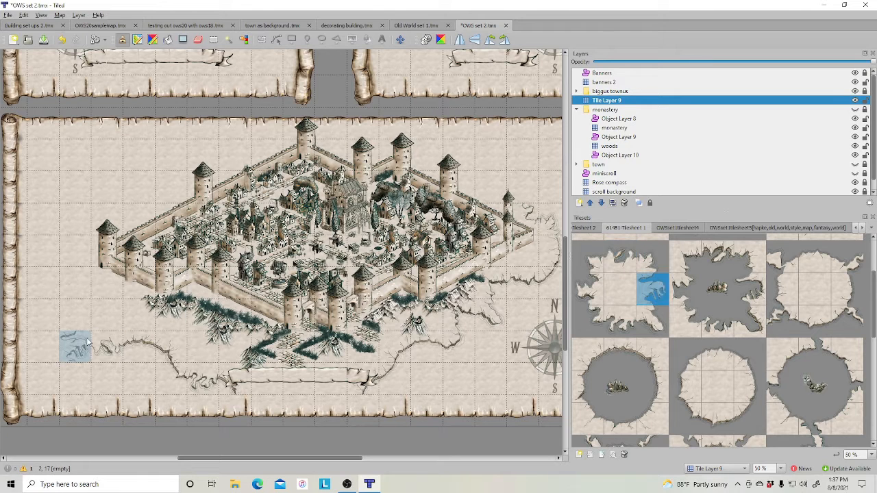
pyautogui.click(73, 316)
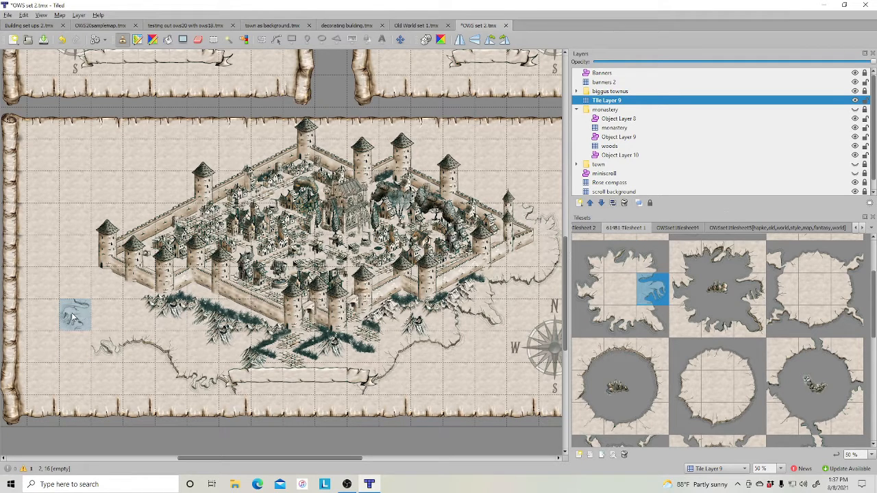
pyautogui.click(590, 320)
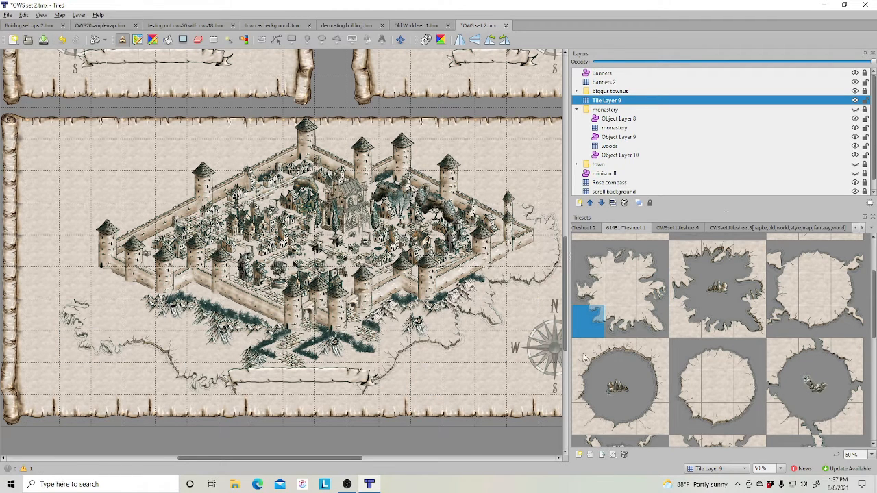
pyautogui.moveTo(327, 459)
pyautogui.mouseDown()
pyautogui.moveTo(314, 459)
pyautogui.moveTo(324, 459)
pyautogui.mouseUp()
pyautogui.click(654, 363)
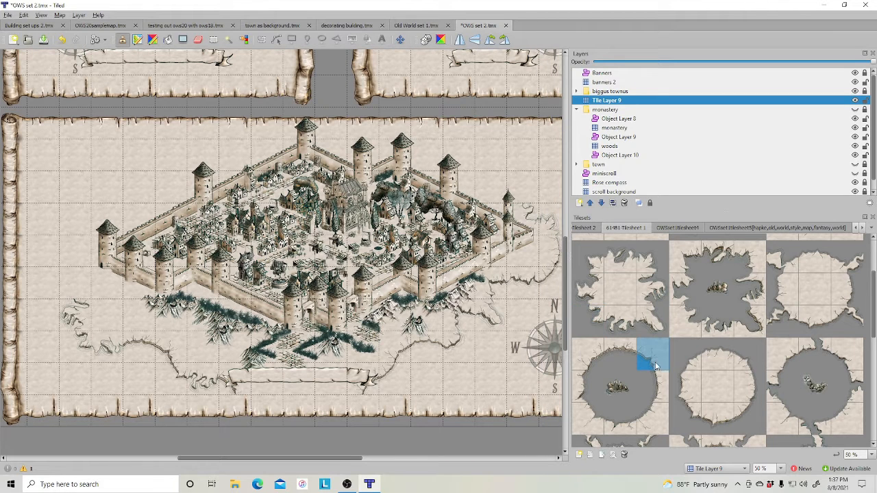
pyautogui.click(76, 284)
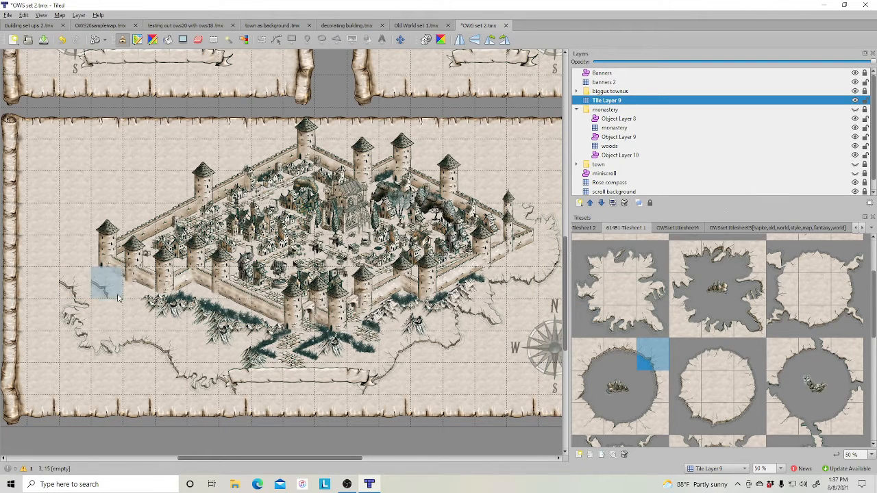
pyautogui.click(611, 354)
pyautogui.click(43, 283)
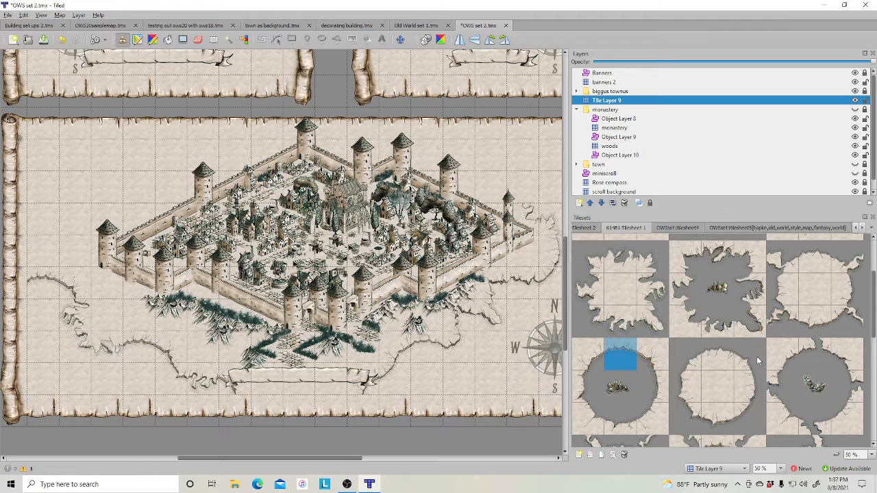
# - Add a new tile layer and move it below Tile Layer 9
pyautogui.rightClick(608, 102)
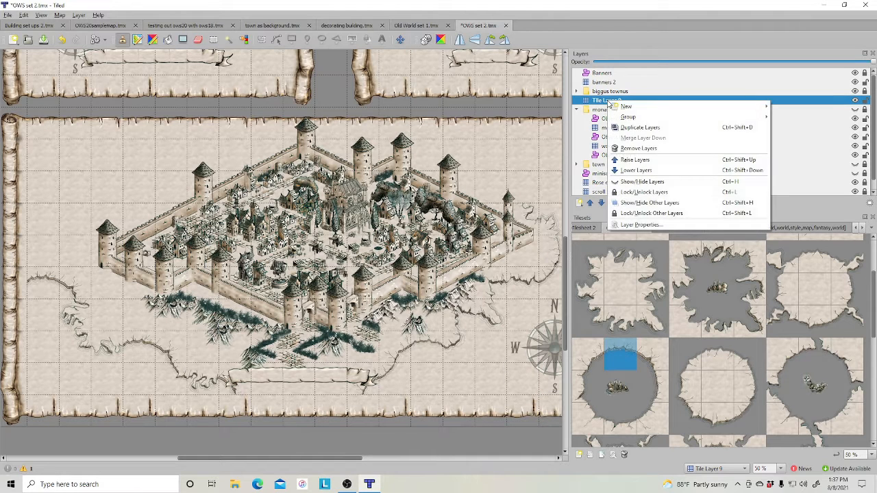
pyautogui.moveTo(635, 107)
pyautogui.click(513, 107)
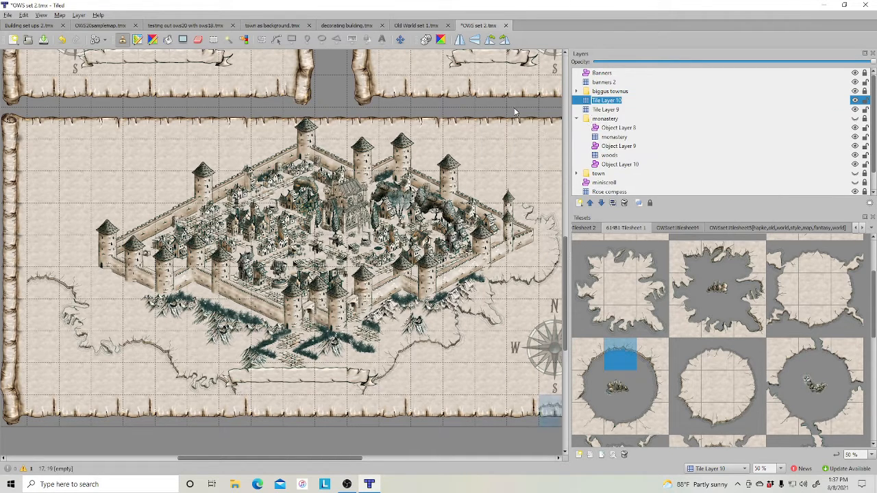
pyautogui.click(601, 204)
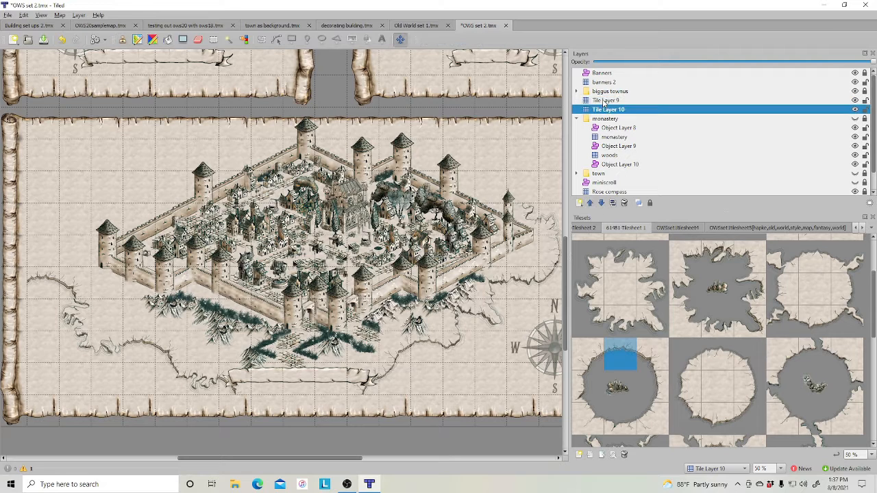
# - Rename Tile Layer 9 as coastline
pyautogui.doubleClick(603, 100)
pyautogui.write('cast')
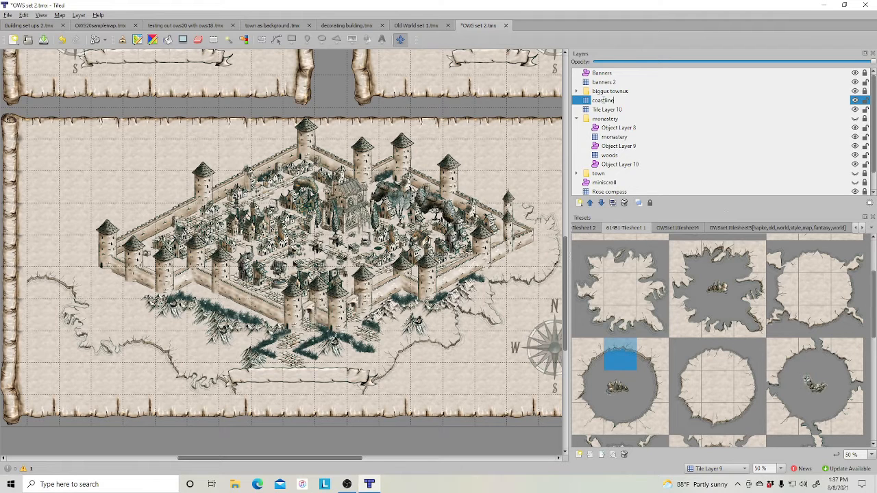
pyautogui.press('Return')
# - Rename Tile Layer 10 as water
pyautogui.click(613, 110)
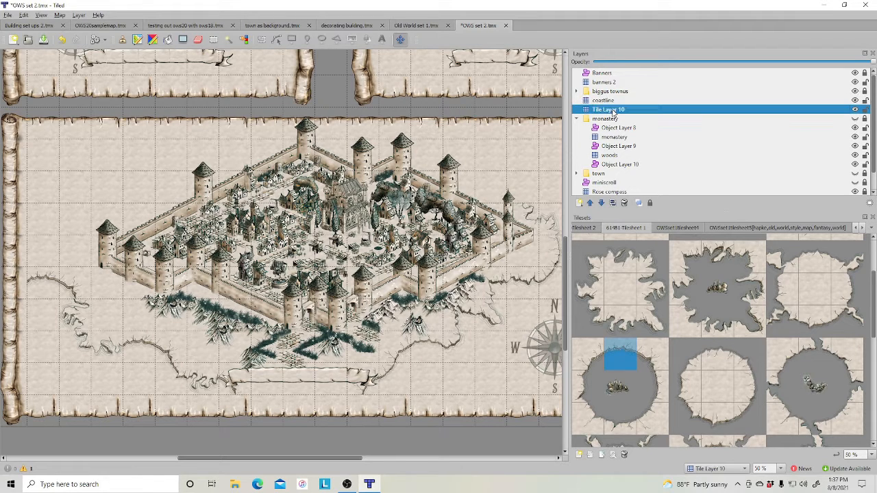
pyautogui.rightClick(613, 111)
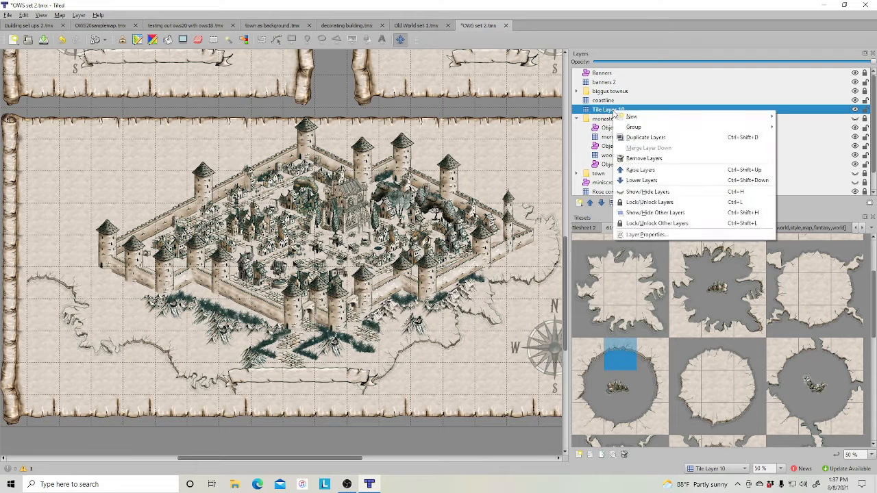
pyautogui.doubleClick(614, 110)
pyautogui.write('water')
pyautogui.press('Return')
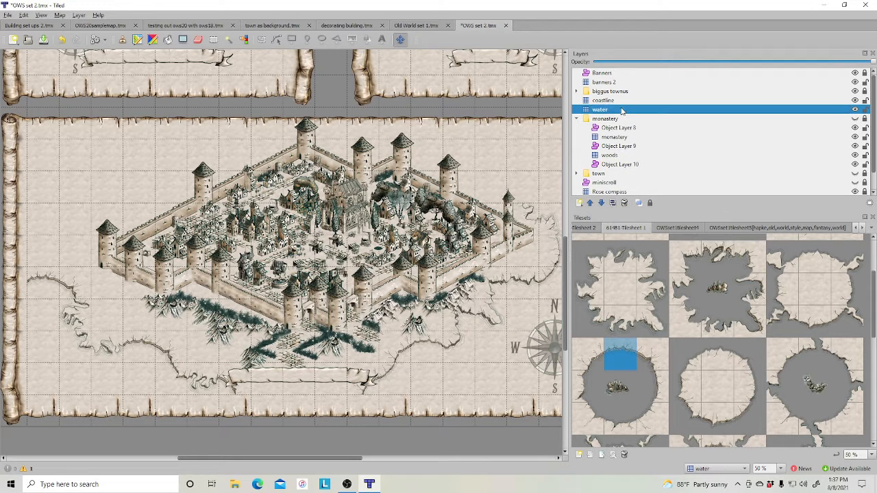
# - Pick the plain water tile and paint water across the map's lower area around the town
pyautogui.scroll(1, 774, 293)
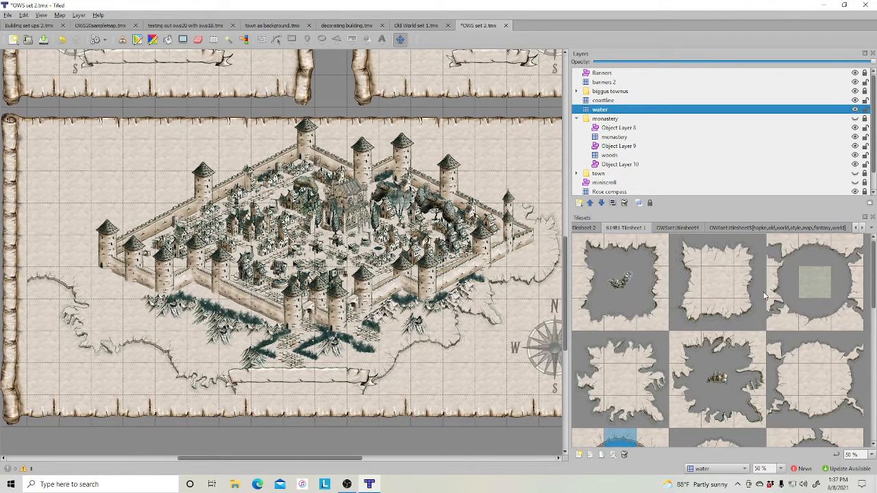
pyautogui.click(813, 284)
pyautogui.scroll(-3, 710, 286)
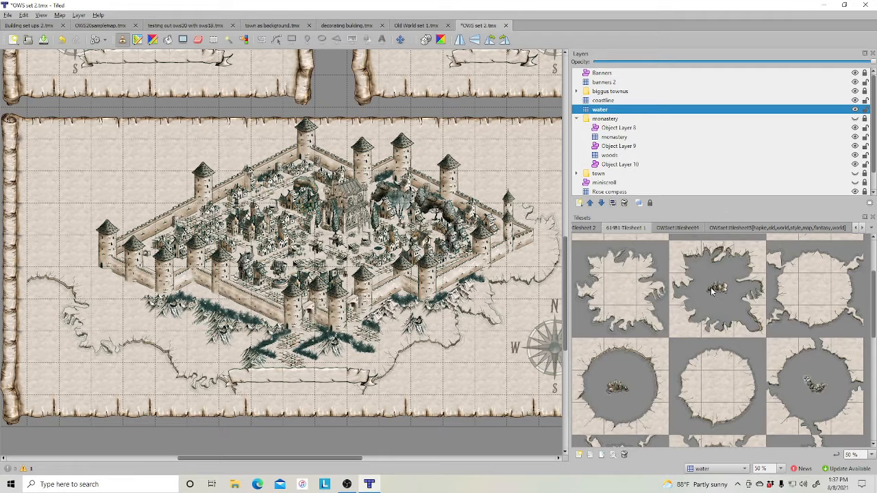
pyautogui.click(673, 229)
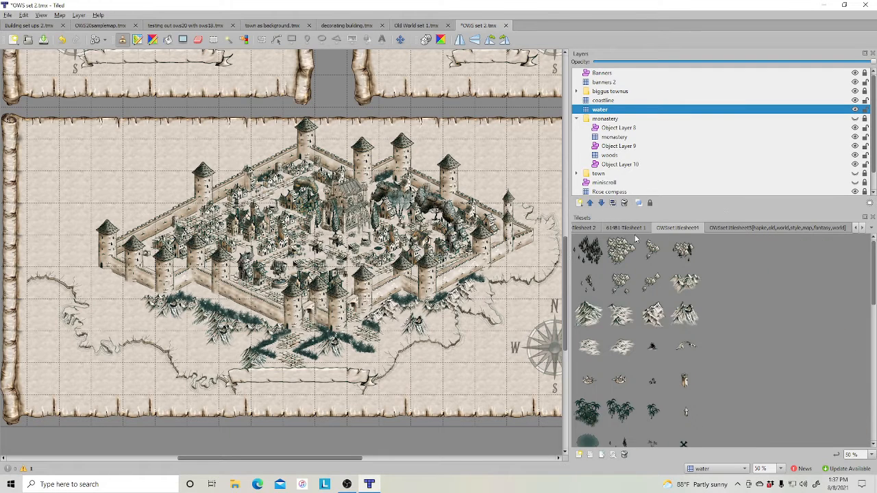
pyautogui.click(588, 228)
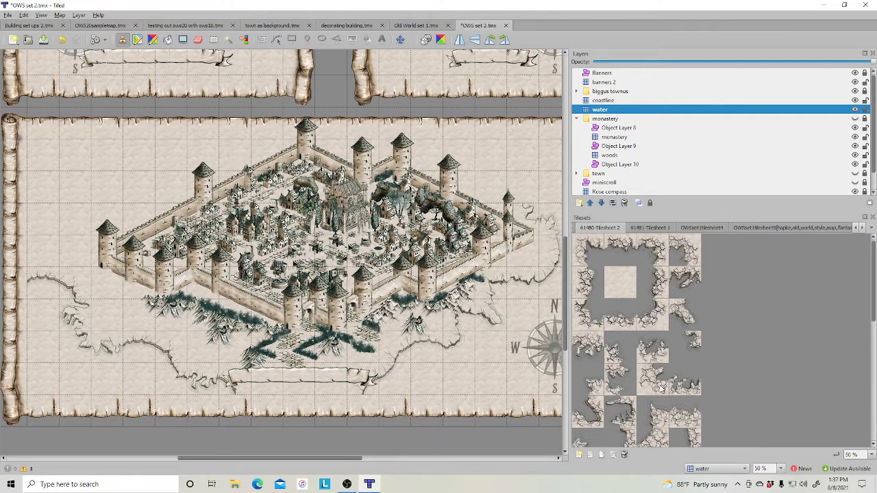
pyautogui.click(573, 229)
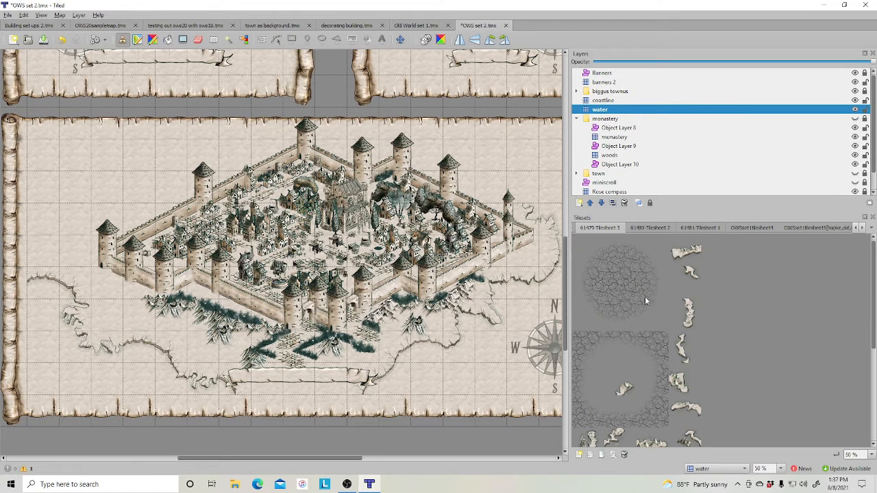
pyautogui.click(574, 229)
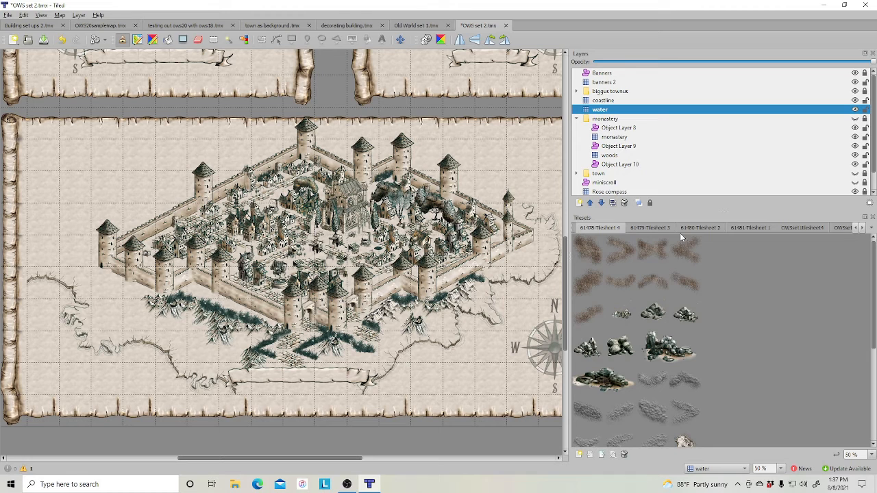
pyautogui.click(750, 228)
pyautogui.scroll(5, 721, 300)
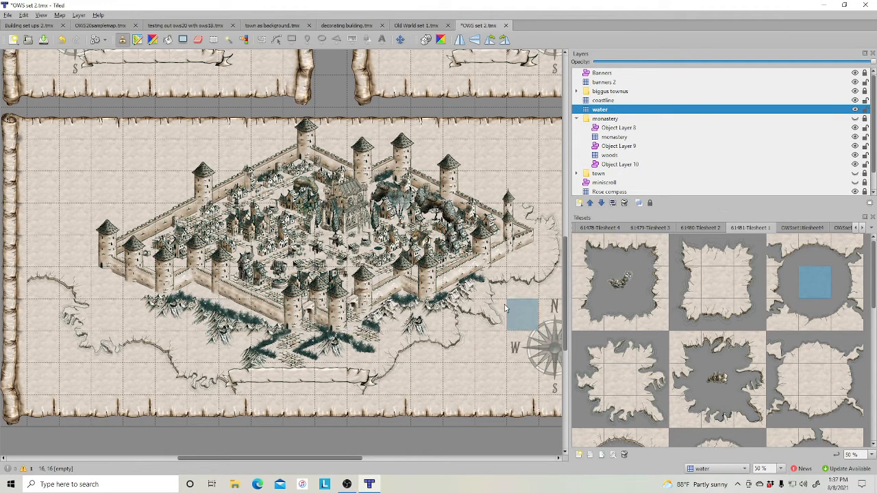
pyautogui.moveTo(500, 286)
pyautogui.mouseDown()
pyautogui.moveTo(421, 356)
pyautogui.moveTo(329, 377)
pyautogui.moveTo(491, 351)
pyautogui.moveTo(517, 286)
pyautogui.moveTo(481, 372)
pyautogui.moveTo(521, 285)
pyautogui.mouseUp()
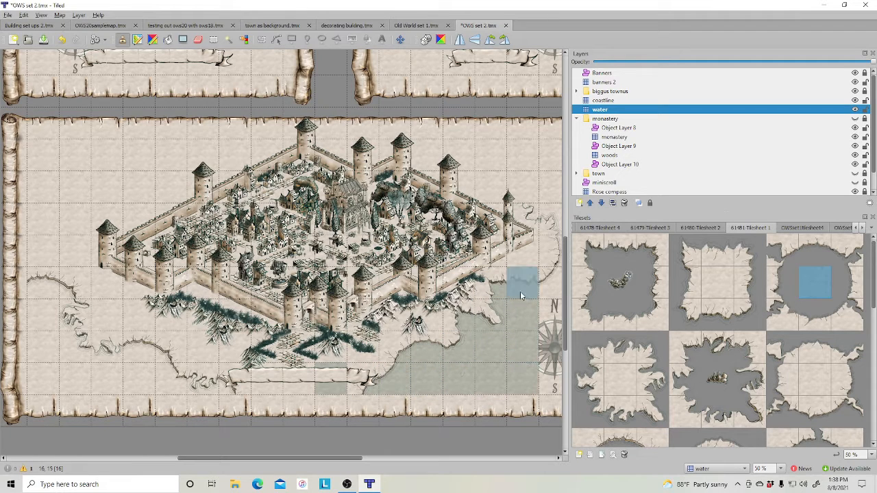
pyautogui.moveTo(552, 252)
pyautogui.mouseDown()
pyautogui.moveTo(547, 216)
pyautogui.moveTo(524, 217)
pyautogui.moveTo(555, 334)
pyautogui.moveTo(450, 375)
pyautogui.moveTo(137, 375)
pyautogui.moveTo(123, 357)
pyautogui.moveTo(141, 369)
pyautogui.moveTo(76, 376)
pyautogui.moveTo(37, 328)
pyautogui.moveTo(68, 326)
pyautogui.mouseUp()
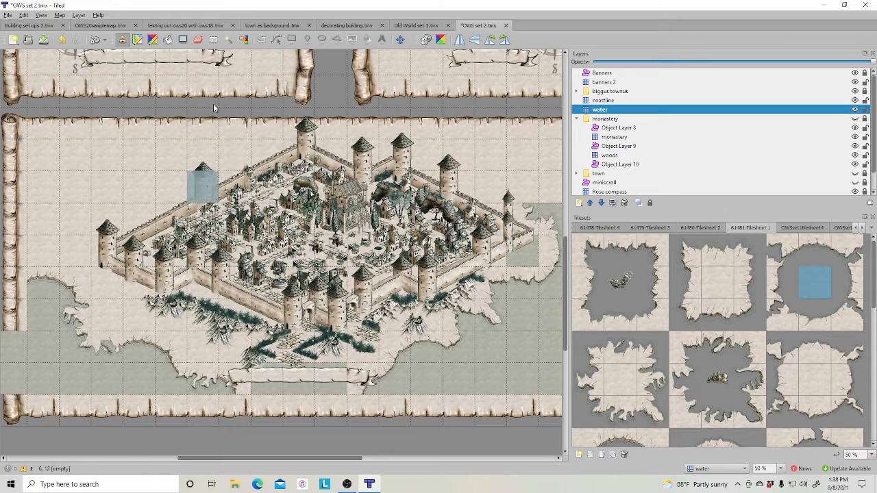
# - Erase stray water tiles along the map's western edge and east of the town
pyautogui.click(198, 39)
pyautogui.moveTo(14, 339); pyautogui.dragTo(17, 394)
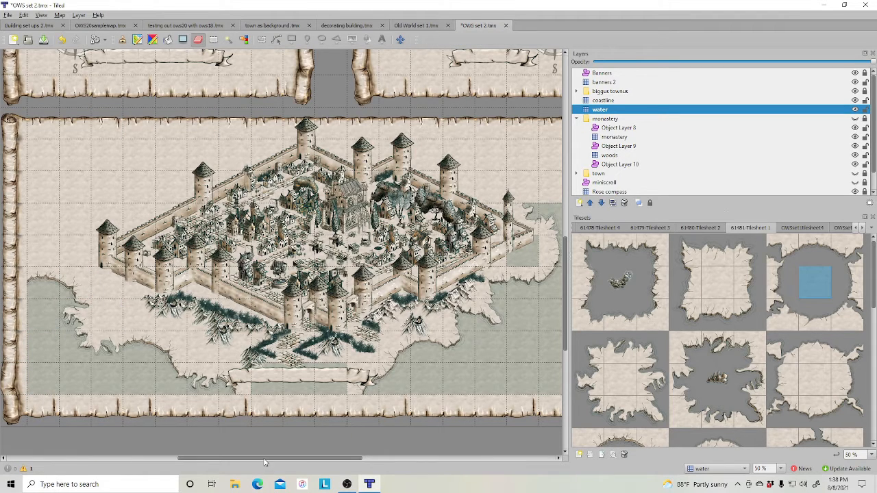
pyautogui.hscroll(4, 319, 461)
pyautogui.moveTo(319, 461); pyautogui.dragTo(323, 460)
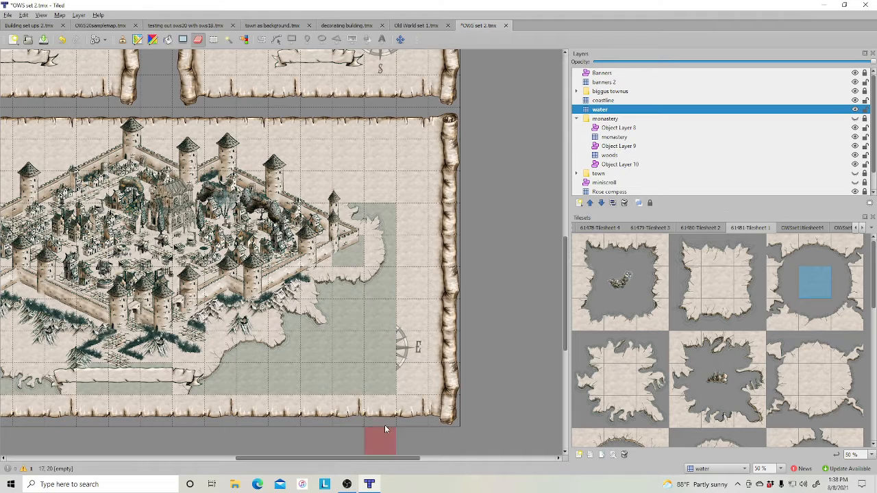
pyautogui.click(351, 256)
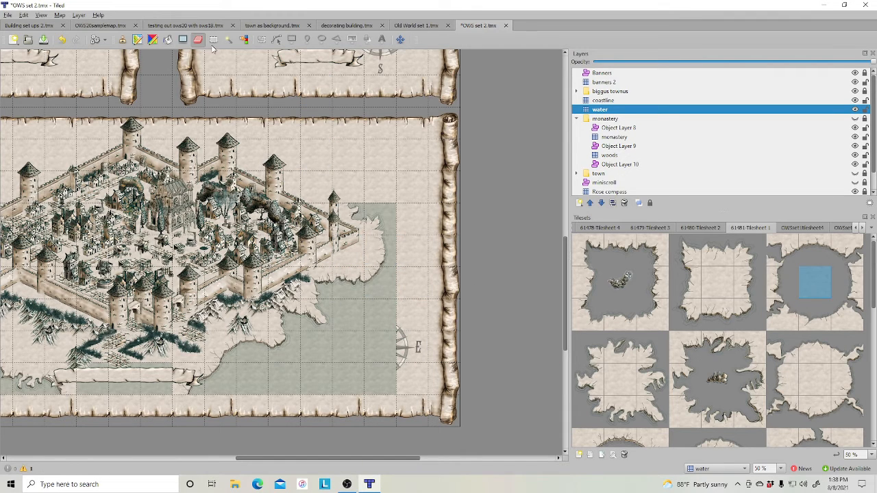
# - Stamp water along the map's eastern edge, then erase the water in the far-right column's lower part
pyautogui.click(123, 40)
pyautogui.moveTo(442, 219)
pyautogui.mouseDown()
pyautogui.moveTo(441, 315)
pyautogui.moveTo(413, 370)
pyautogui.moveTo(412, 347)
pyautogui.mouseUp()
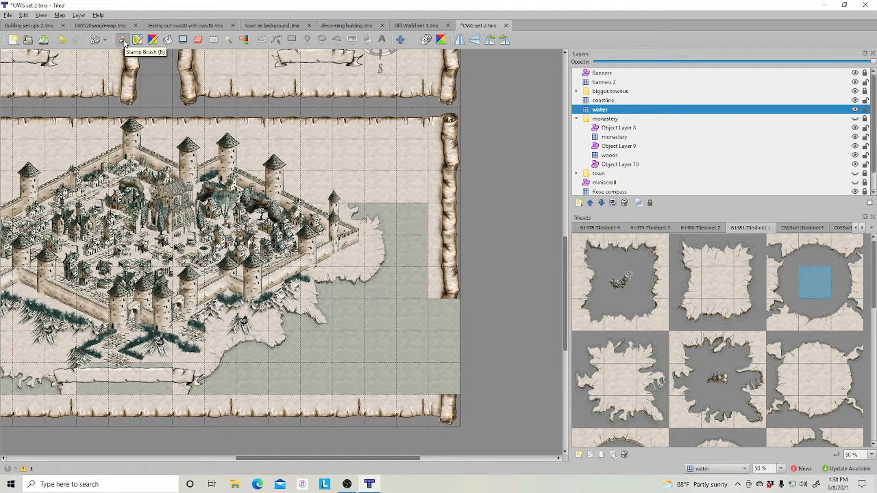
pyautogui.click(197, 39)
pyautogui.moveTo(438, 308); pyautogui.dragTo(441, 383)
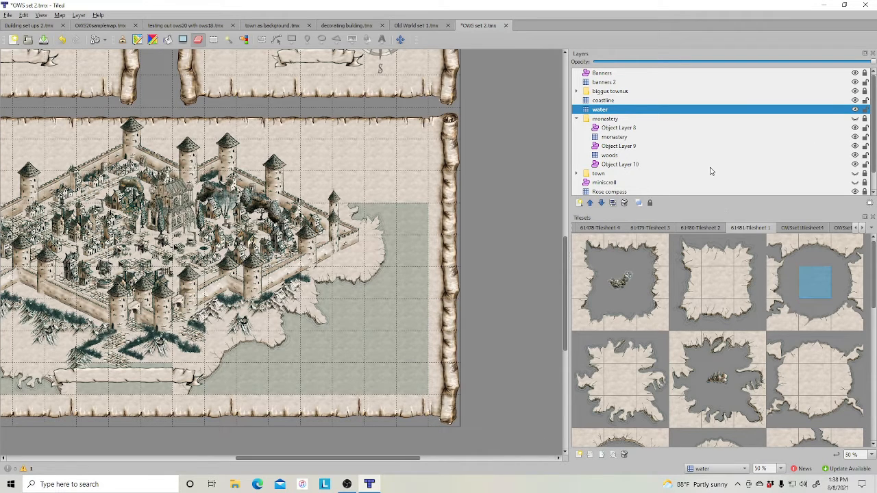
# - Select the Rose compass layer and raise it to the top of the layer stack
pyautogui.scroll(-1, 710, 172)
pyautogui.click(636, 174)
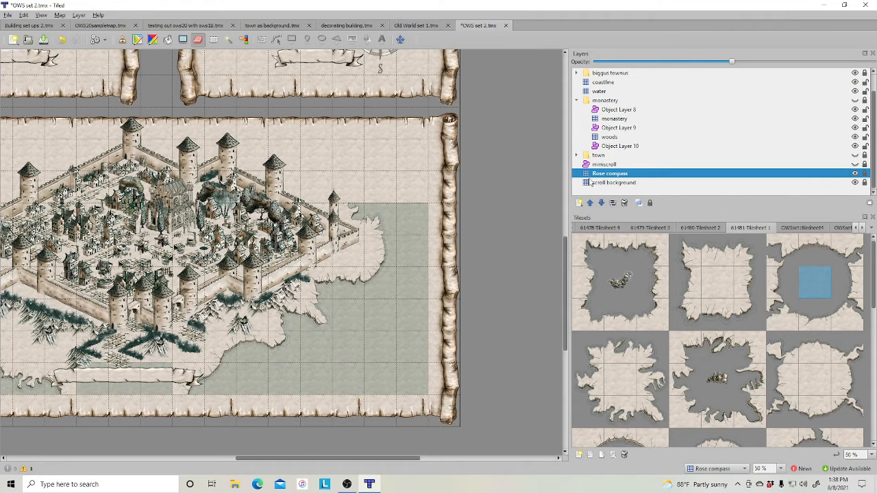
pyautogui.tripleClick(590, 205)
pyautogui.tripleClick(591, 205)
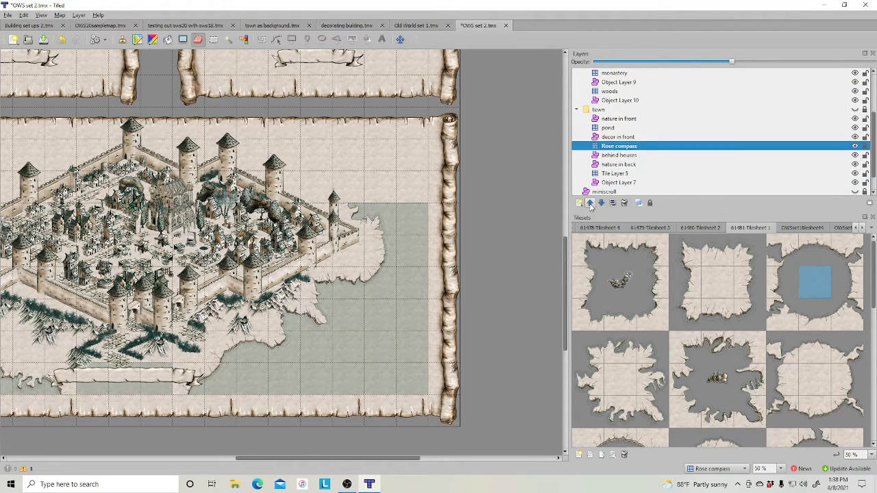
pyautogui.tripleClick(590, 205)
pyautogui.tripleClick(591, 205)
pyautogui.doubleClick(591, 205)
pyautogui.doubleClick(591, 206)
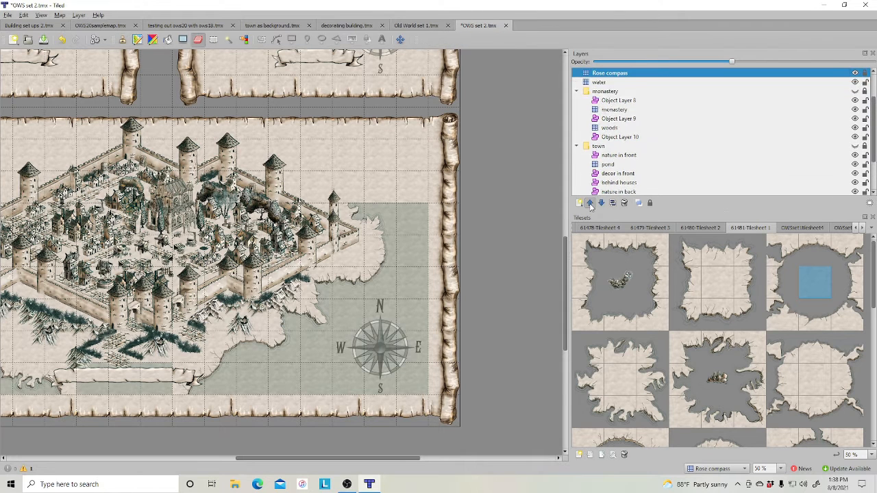
pyautogui.doubleClick(590, 205)
pyautogui.doubleClick(590, 206)
pyautogui.doubleClick(591, 206)
pyautogui.doubleClick(590, 205)
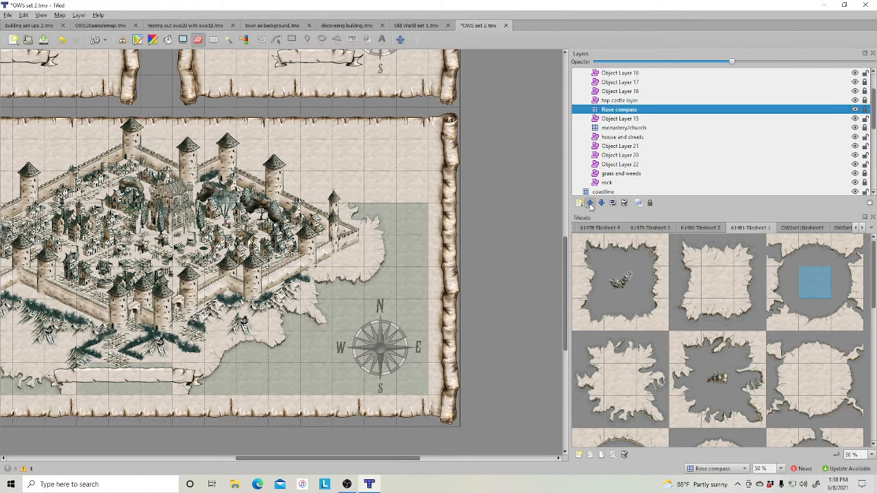
pyautogui.doubleClick(590, 205)
pyautogui.doubleClick(590, 205)
pyautogui.doubleClick(590, 205)
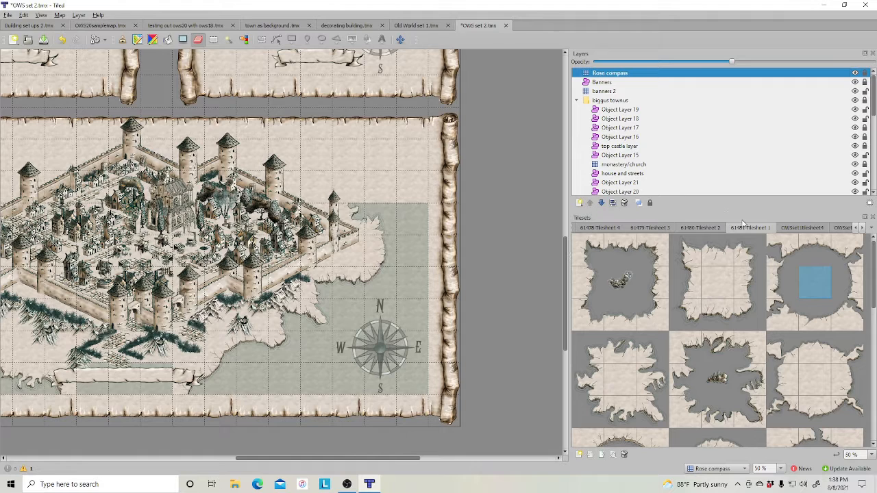
# - Collapse the biggus townus, monastery and town layer groups and select the water layer
pyautogui.click(577, 100)
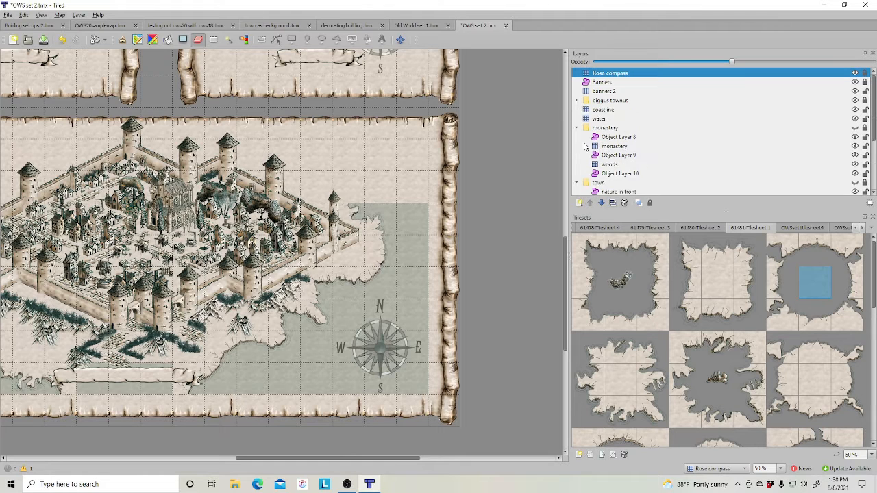
pyautogui.click(577, 128)
pyautogui.click(576, 137)
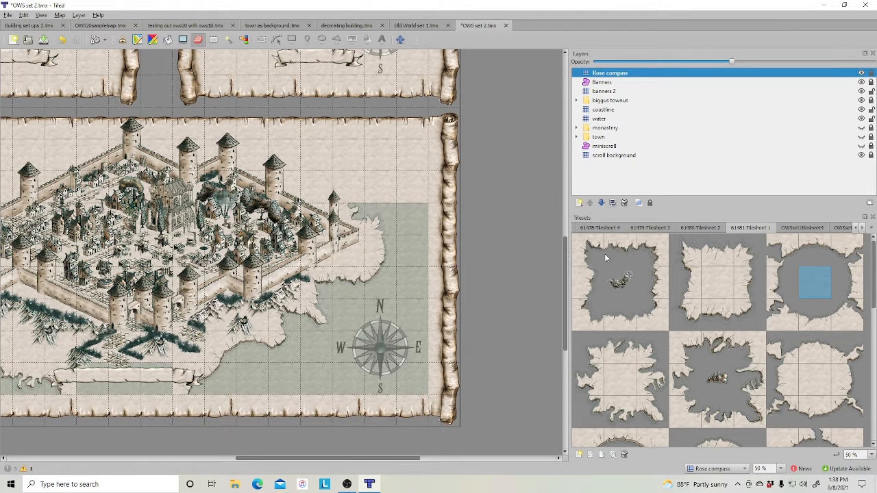
pyautogui.click(600, 119)
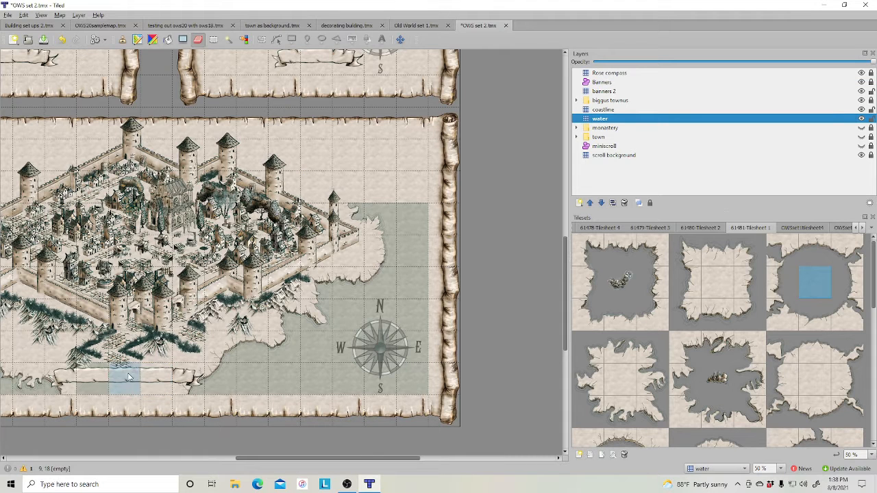
pyautogui.moveTo(293, 461); pyautogui.dragTo(243, 462)
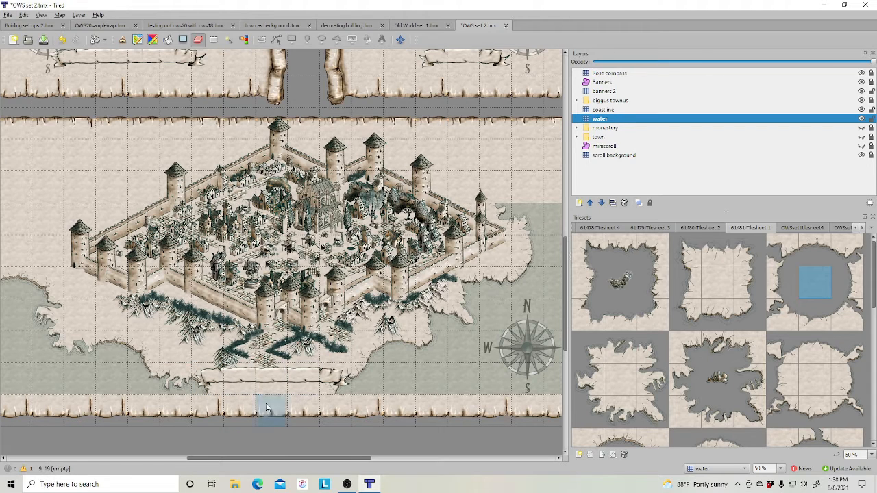
# - Add a new object layer above the coastline layer
pyautogui.click(696, 228)
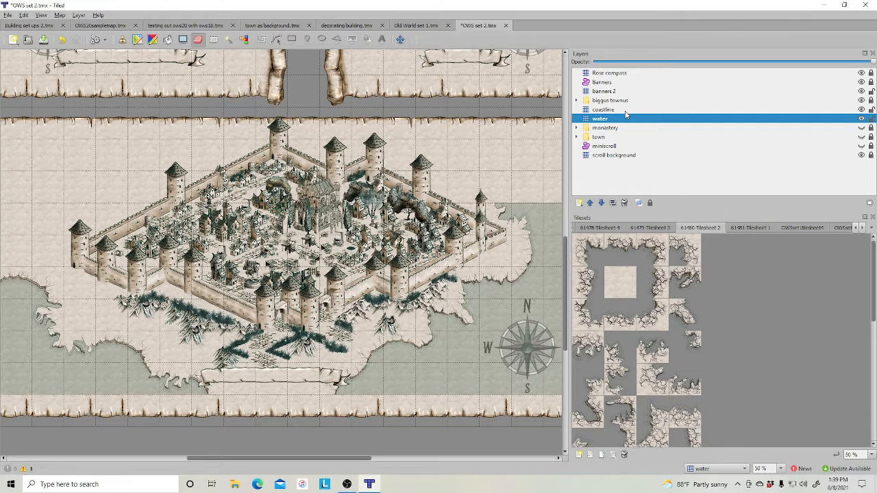
pyautogui.click(625, 110)
pyautogui.rightClick(612, 179)
pyautogui.moveTo(664, 184)
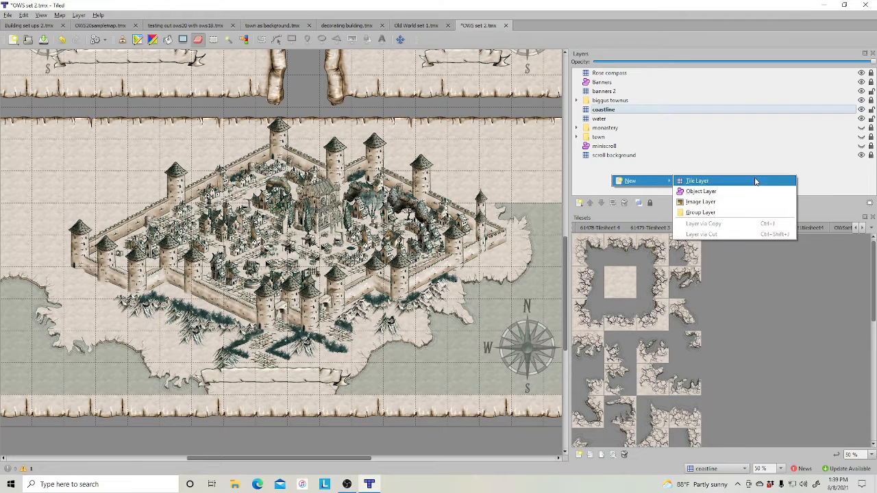
pyautogui.click(714, 192)
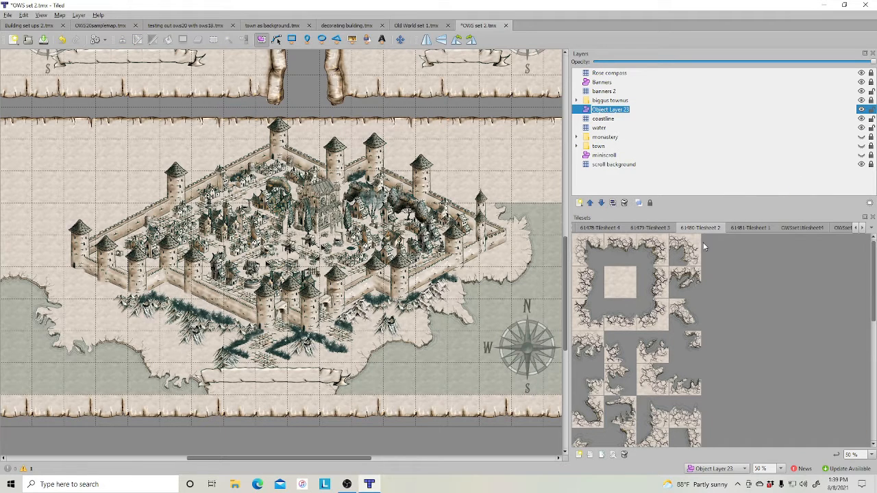
# - Pick a brushstroke tile from Tilesheet 4 and place it beside the town's western wall
pyautogui.click(653, 228)
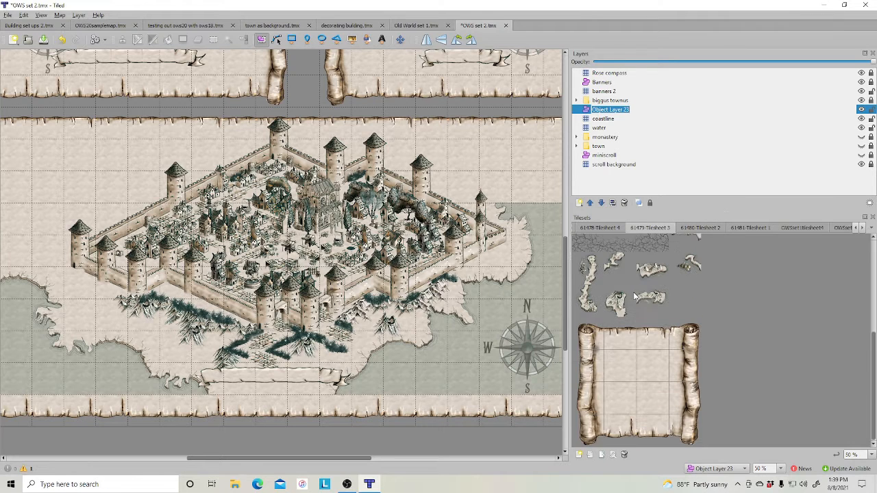
pyautogui.click(597, 228)
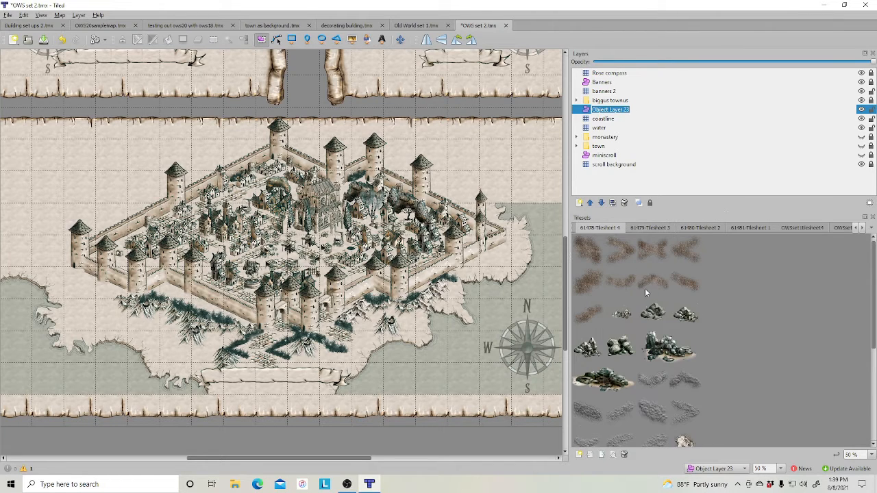
pyautogui.click(603, 258)
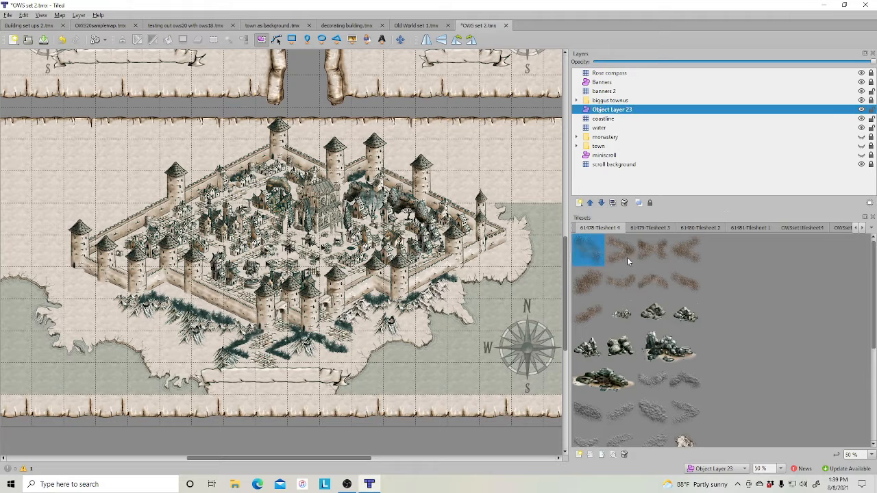
pyautogui.click(352, 39)
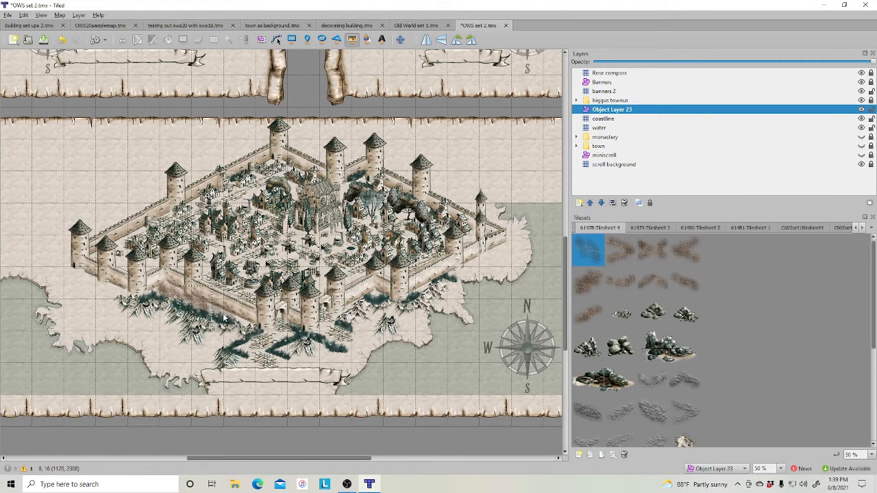
pyautogui.click(88, 277)
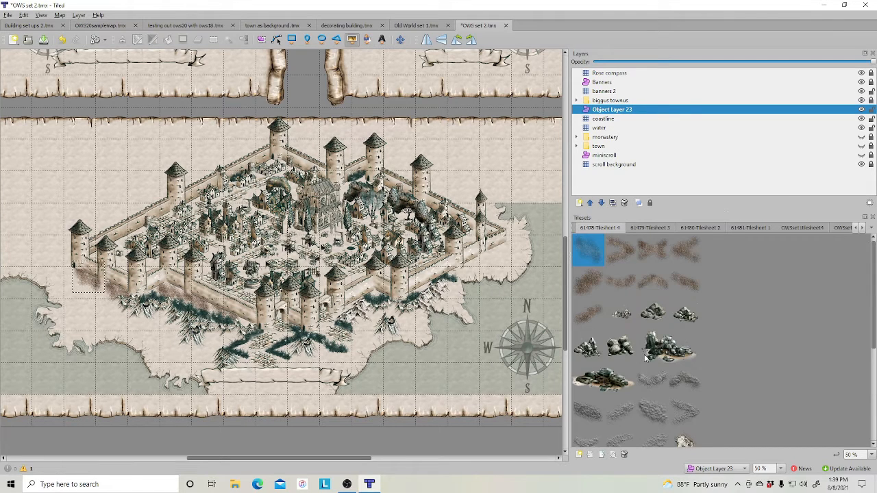
# - Browse the tilesheets for suitable decoration tiles
pyautogui.click(654, 227)
pyautogui.scroll(-3, 633, 290)
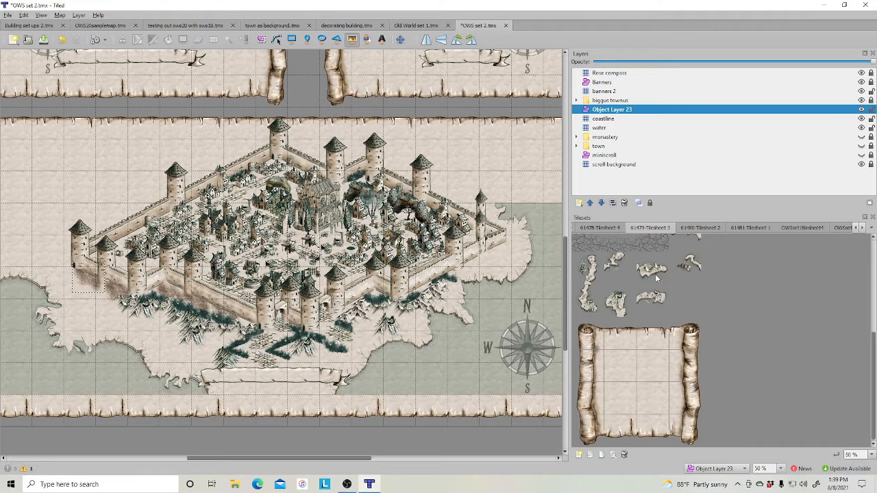
pyautogui.click(704, 228)
pyautogui.scroll(-3, 660, 291)
pyautogui.click(750, 228)
pyautogui.scroll(-5, 652, 306)
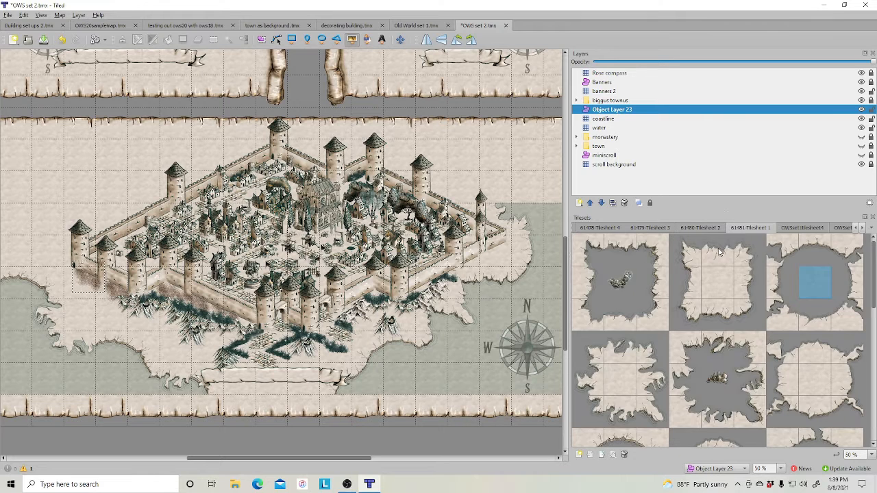
pyautogui.scroll(-1, 654, 302)
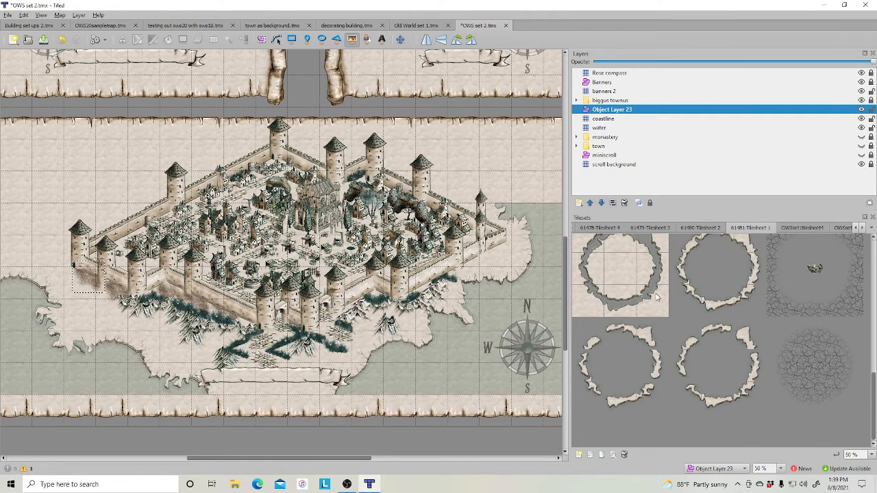
pyautogui.click(600, 228)
pyautogui.scroll(-2, 627, 317)
pyautogui.scroll(-2, 626, 319)
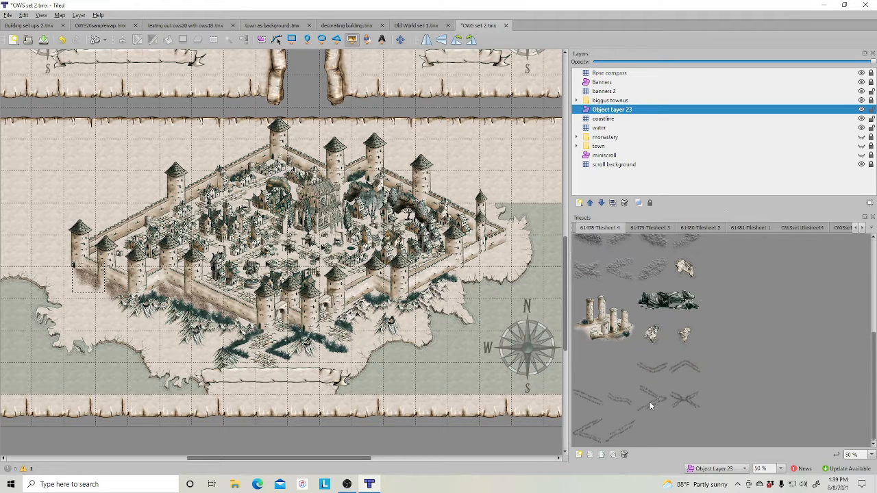
# - Pick faint path tiles and place a trail on the open land northwest of the town
pyautogui.click(622, 429)
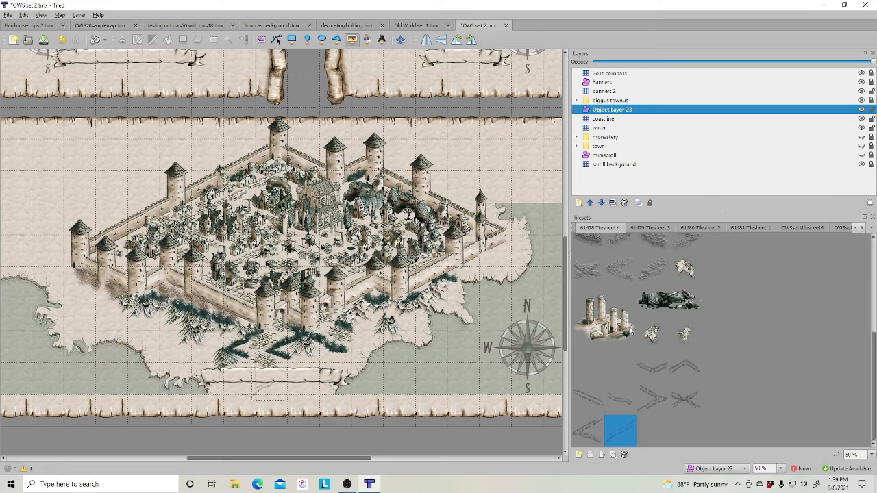
pyautogui.click(613, 404)
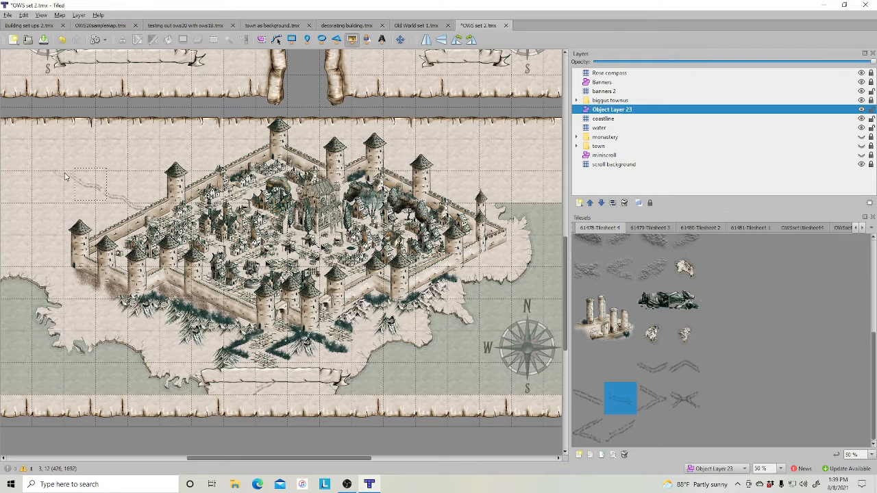
pyautogui.click(575, 401)
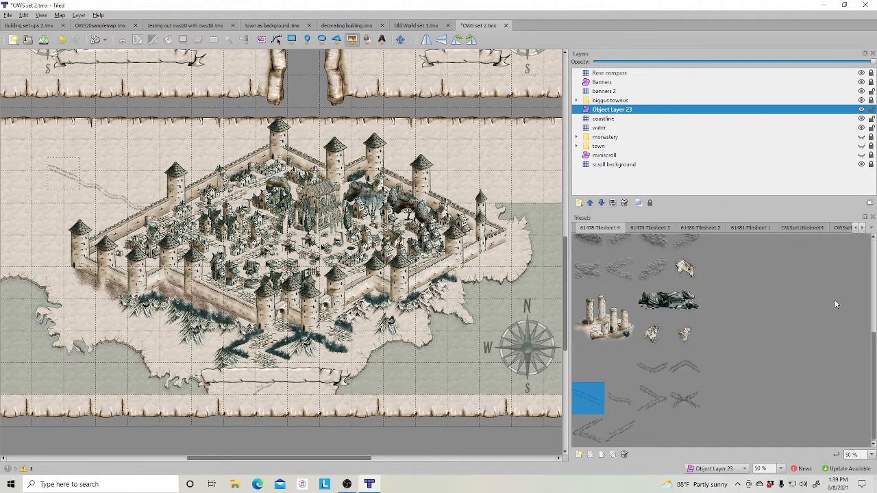
pyautogui.scroll(5, 659, 350)
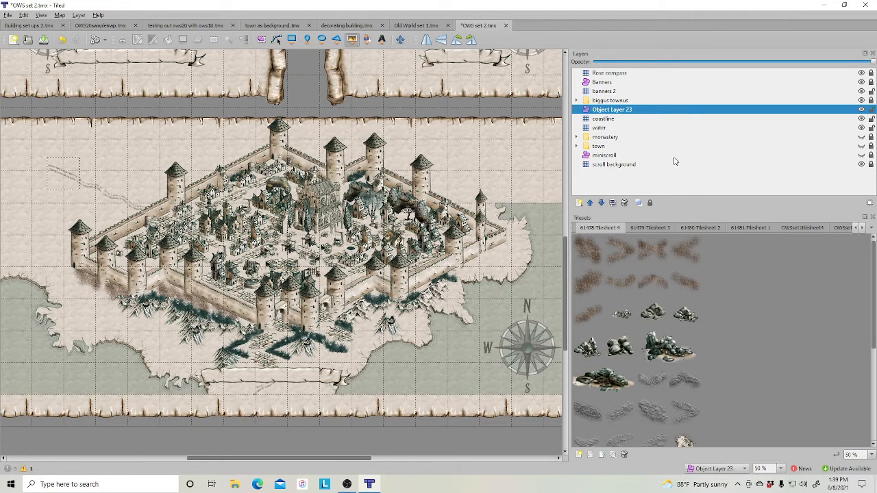
# - Add a new object layer and move it just below banners 2
pyautogui.click(624, 93)
pyautogui.rightClick(624, 93)
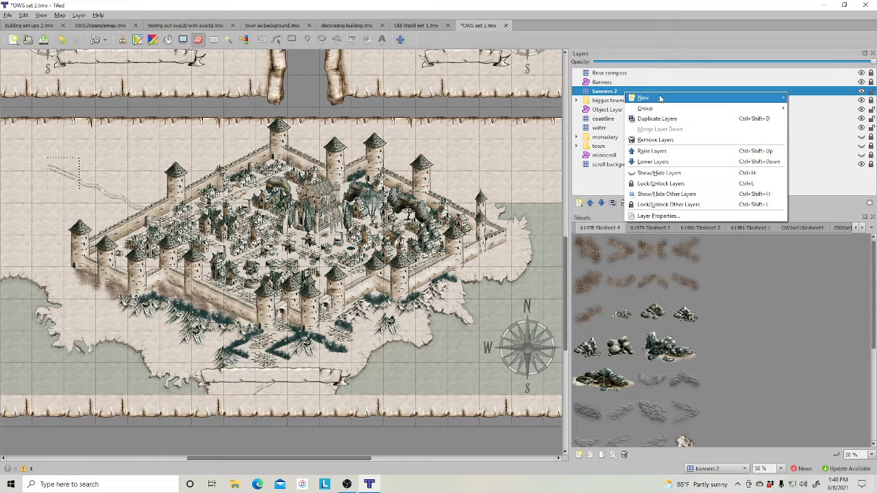
pyautogui.moveTo(643, 99)
pyautogui.click(528, 108)
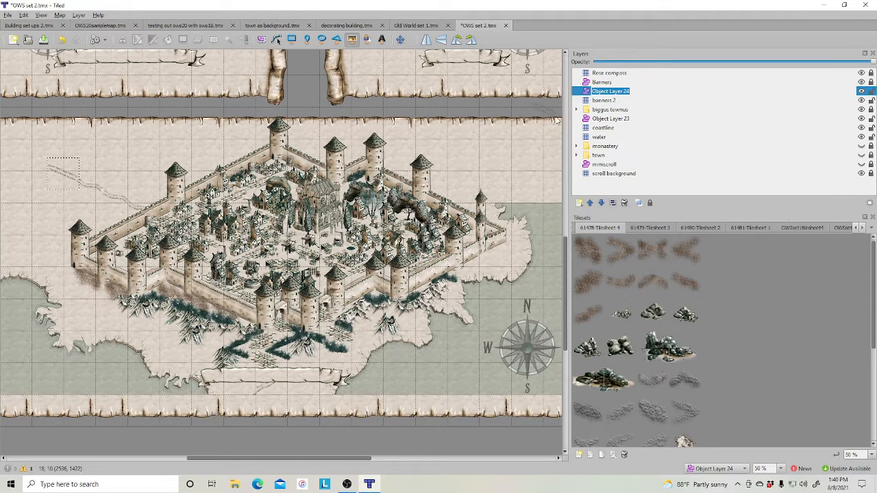
pyautogui.click(601, 203)
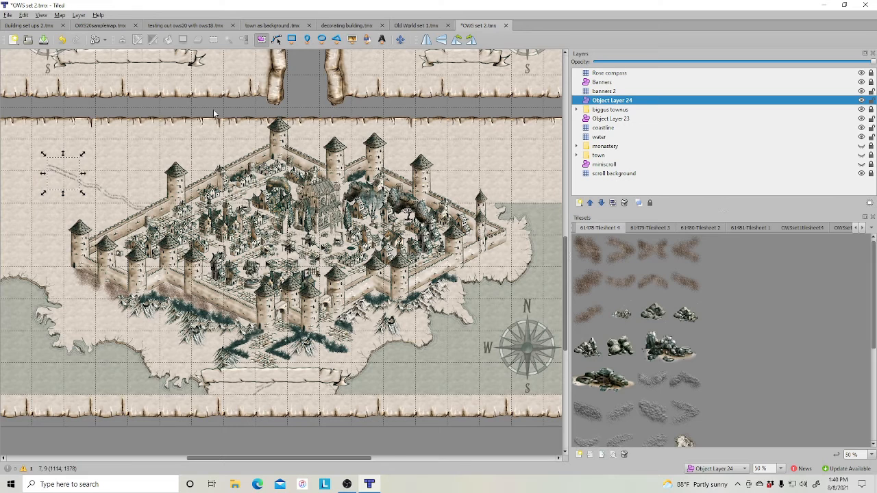
pyautogui.click(238, 141)
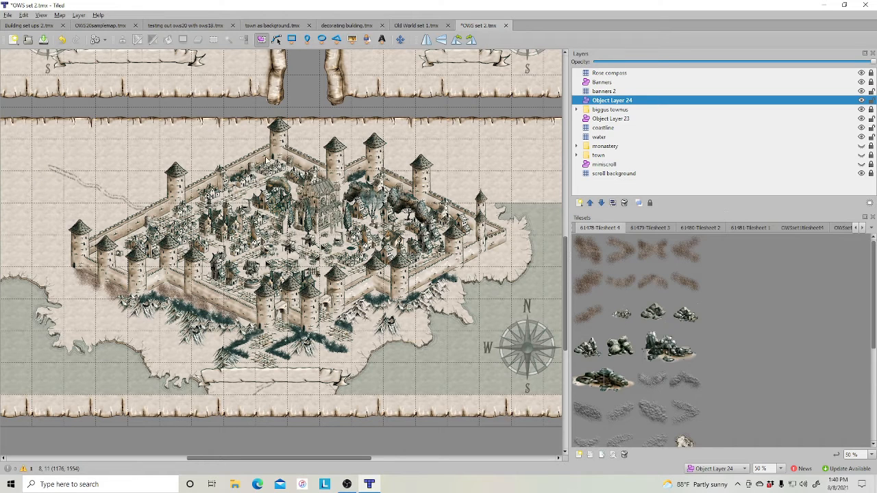
# - Insert rock tile objects on the shore southeast of the town and on the eastern headland
pyautogui.click(351, 39)
pyautogui.click(591, 345)
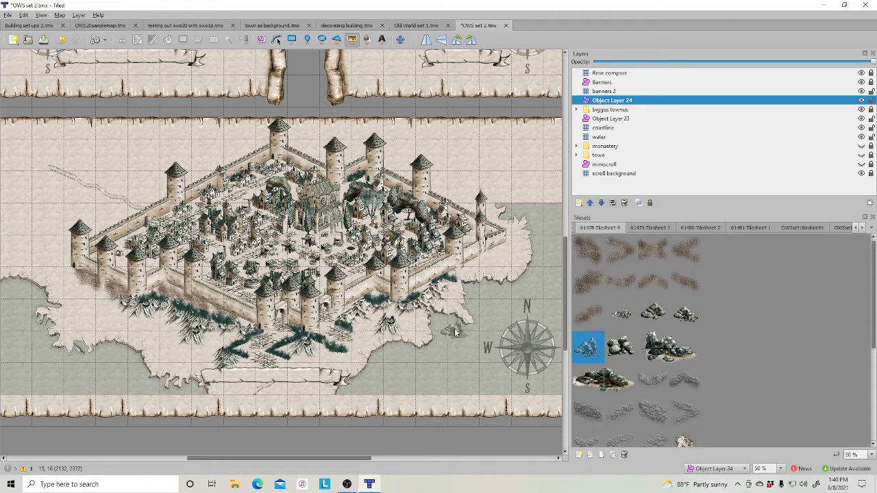
pyautogui.click(455, 331)
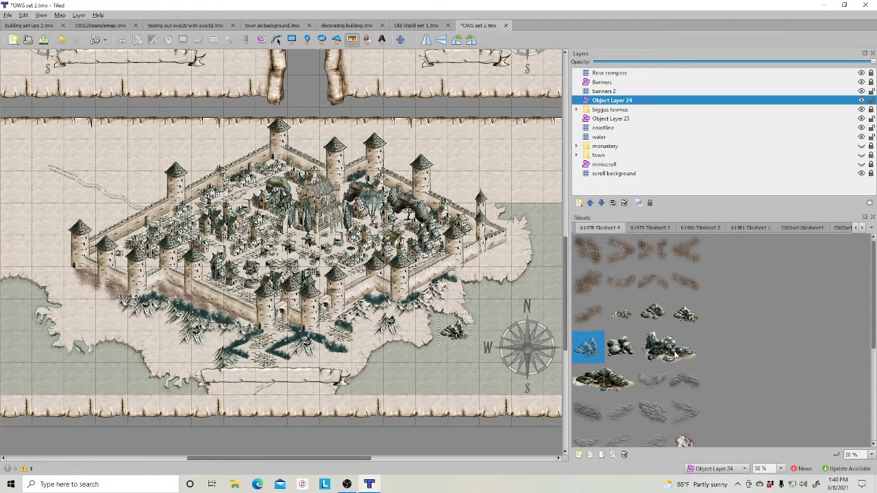
pyautogui.click(619, 347)
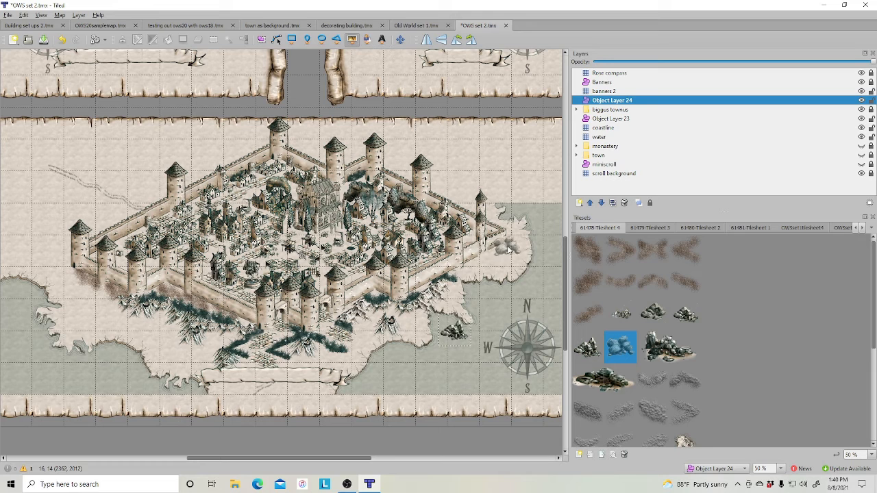
pyautogui.click(508, 247)
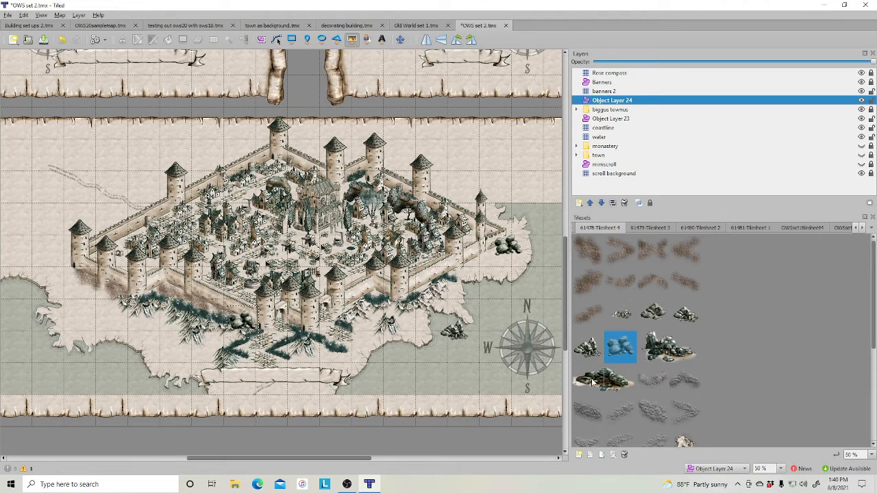
# - Place another rock tile object on the southern shore near the bottom scroll
pyautogui.click(655, 325)
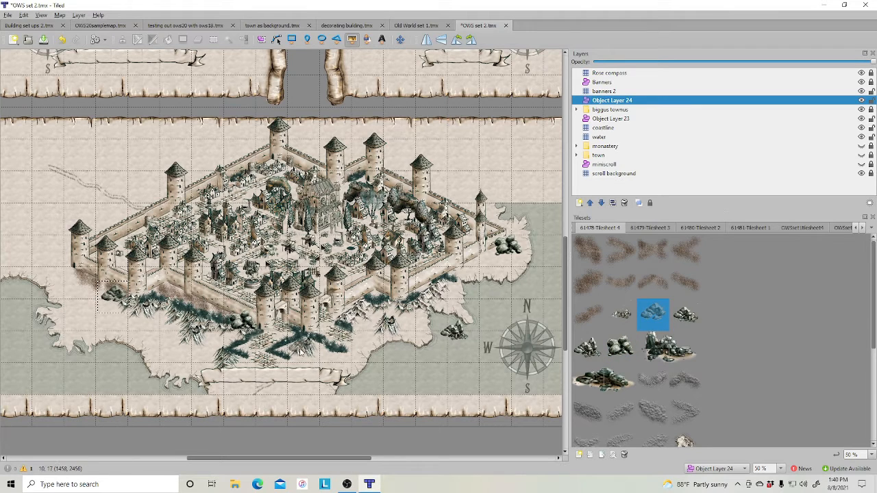
pyautogui.scroll(-2, 404, 346)
pyautogui.click(418, 295)
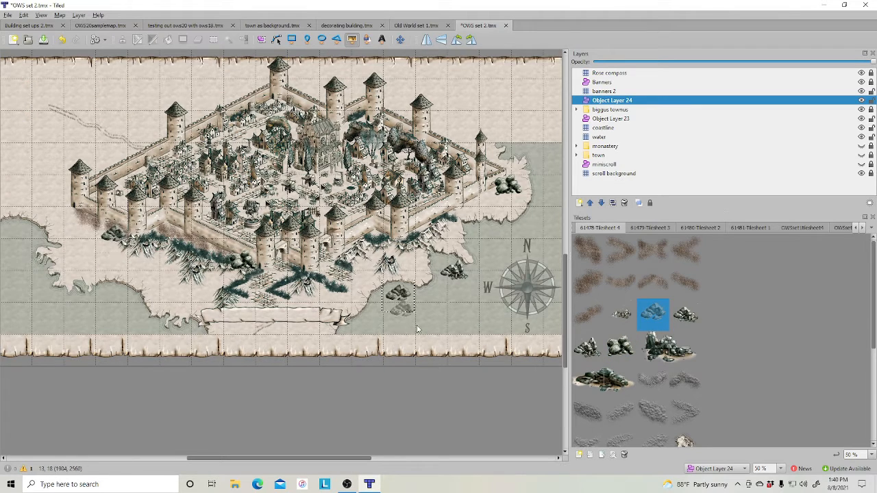
# - Place two more rock tile objects, one on the southern shore near the scroll and one in the western bay
pyautogui.click(588, 347)
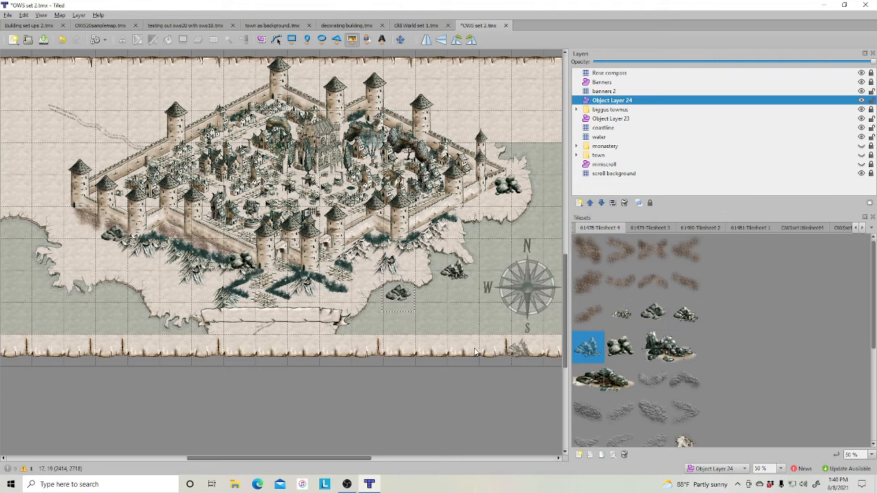
pyautogui.click(382, 317)
pyautogui.click(685, 314)
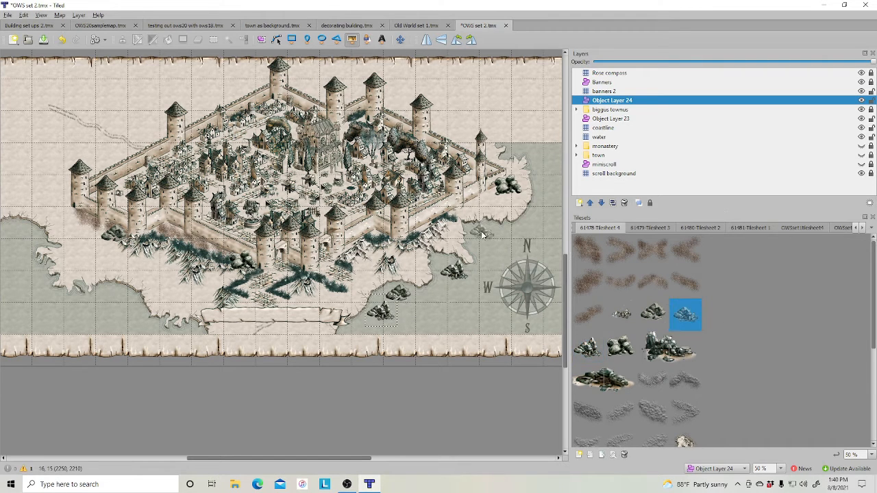
pyautogui.click(106, 315)
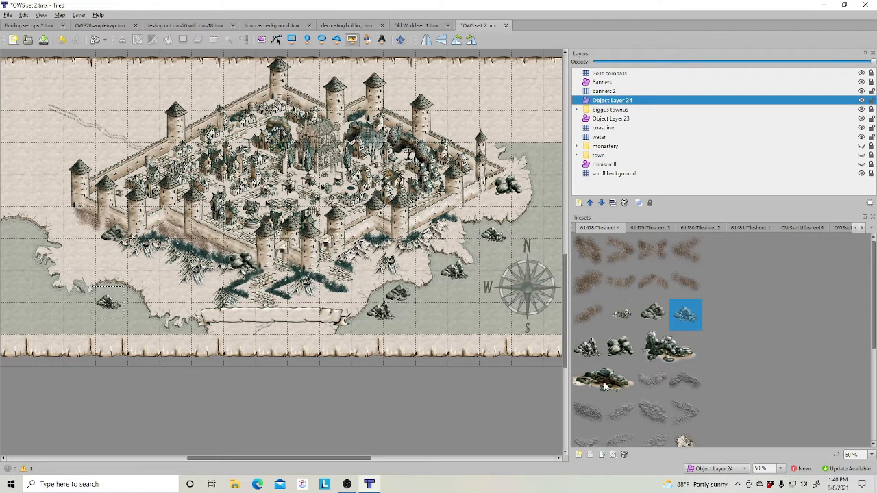
# - Switch to the coastline layer and stamp large rock clusters near the town's northeast and northwest corners
pyautogui.scroll(-3, 701, 373)
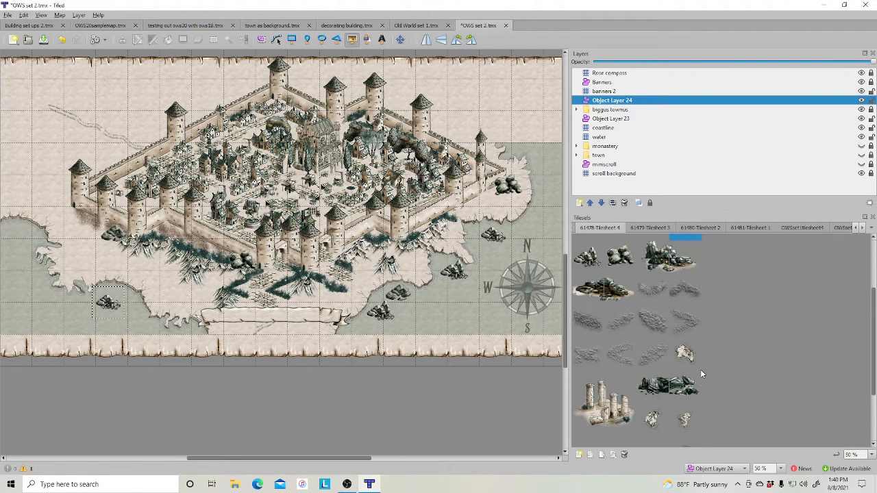
pyautogui.click(604, 128)
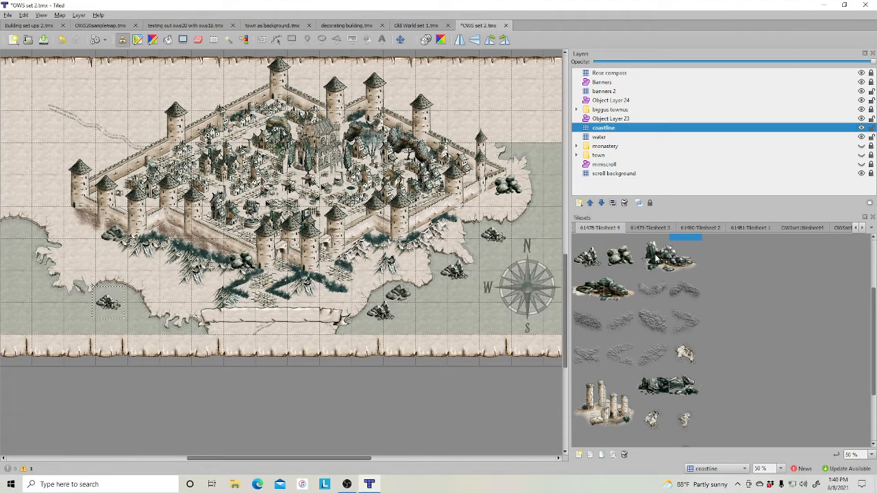
pyautogui.moveTo(655, 257); pyautogui.dragTo(688, 269)
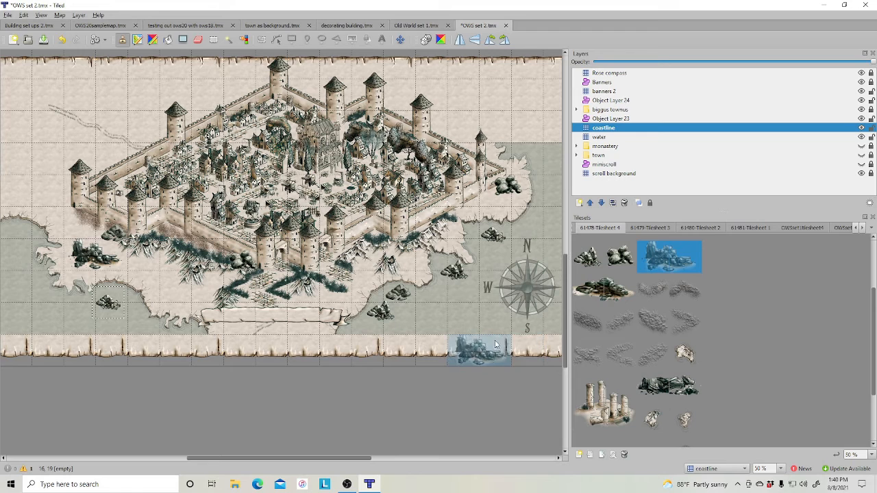
pyautogui.click(528, 194)
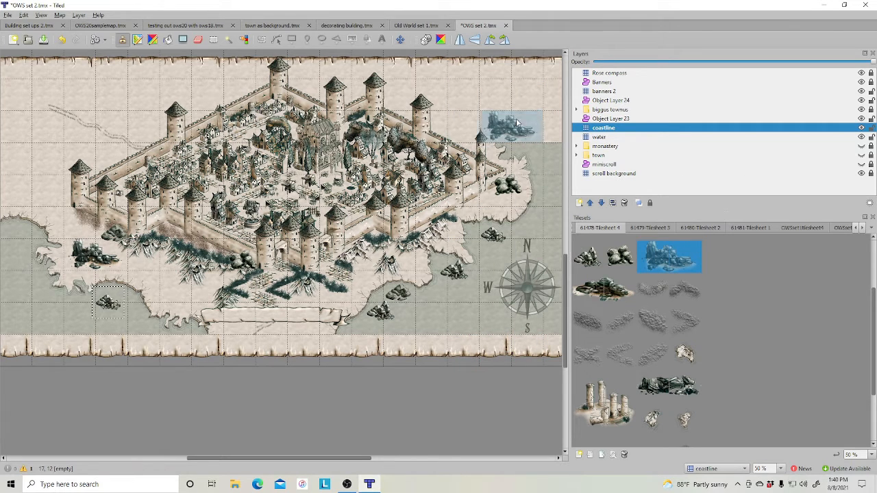
pyautogui.click(471, 120)
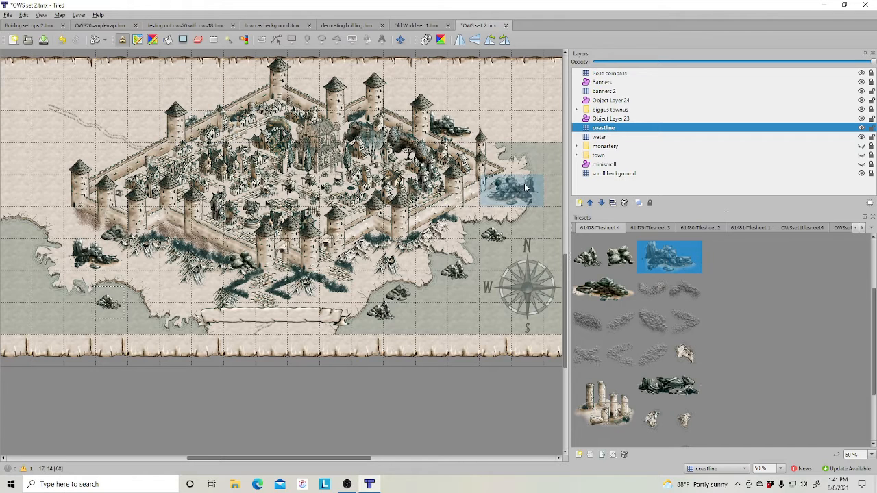
pyautogui.click(96, 159)
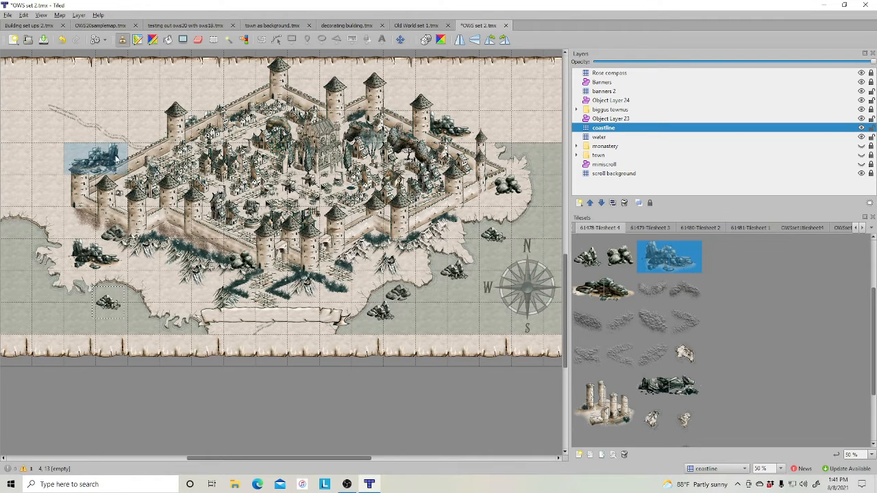
# - Stamp two more rock tiles on the open land north and northwest of the town on the coastline layer
pyautogui.click(600, 290)
pyautogui.click(155, 104)
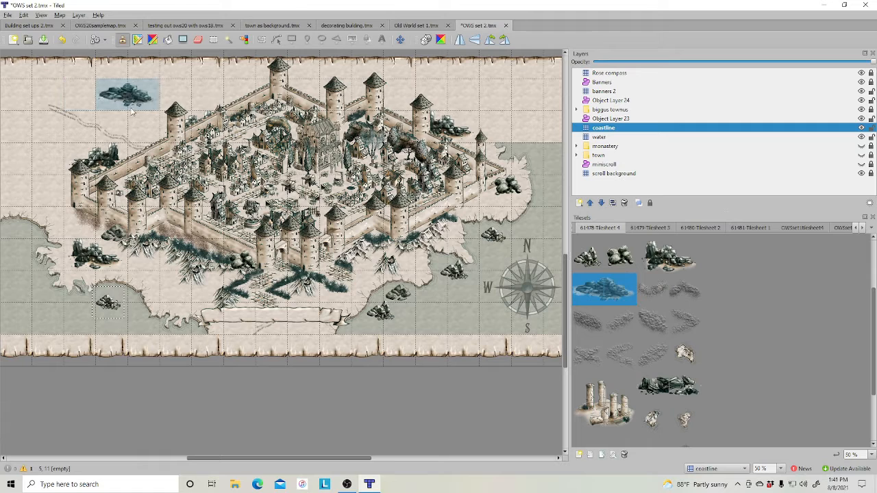
pyautogui.click(588, 257)
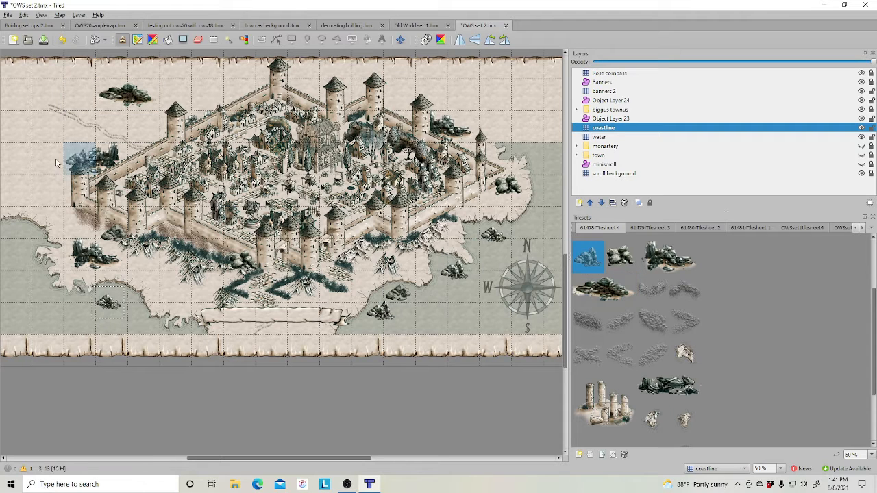
pyautogui.click(49, 129)
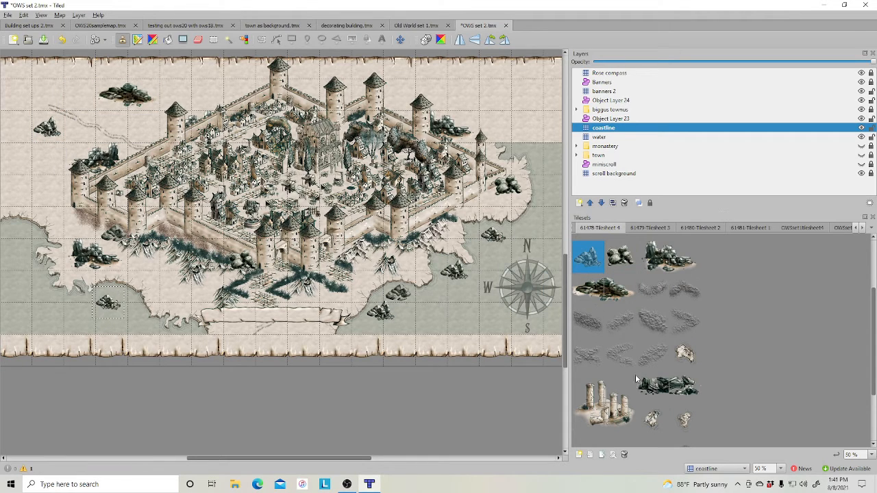
# - Add a new object layer above the coastline layer
pyautogui.scroll(2, 428, 291)
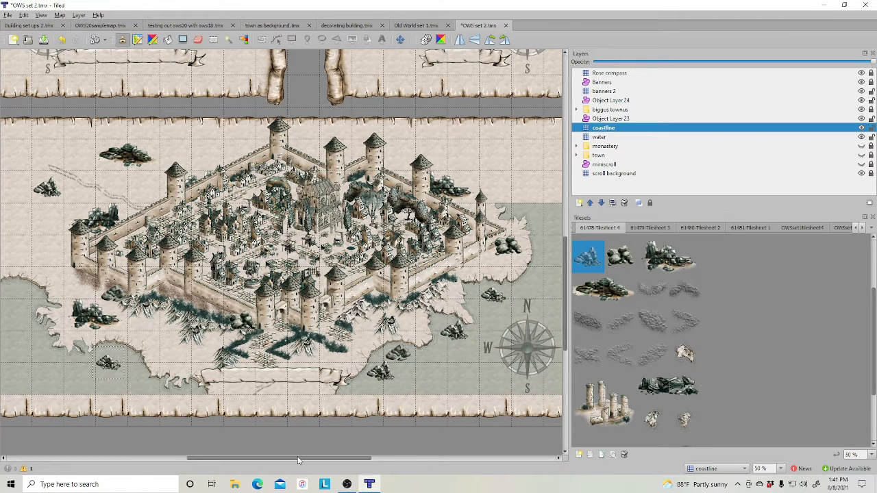
pyautogui.moveTo(298, 459)
pyautogui.mouseDown()
pyautogui.moveTo(289, 461)
pyautogui.moveTo(301, 463)
pyautogui.mouseUp()
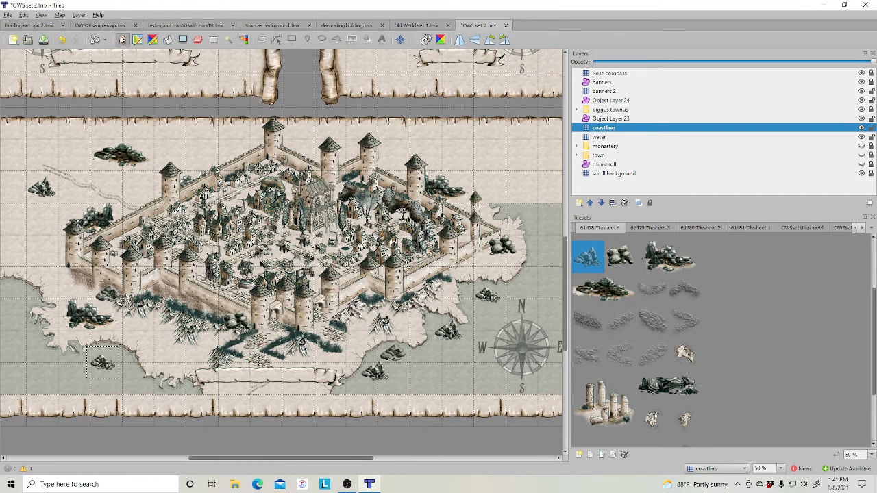
pyautogui.click(597, 83)
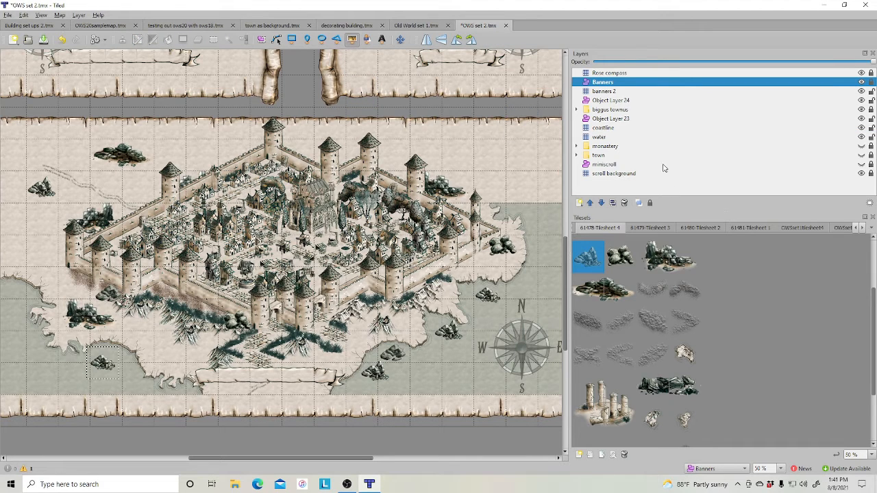
pyautogui.click(603, 129)
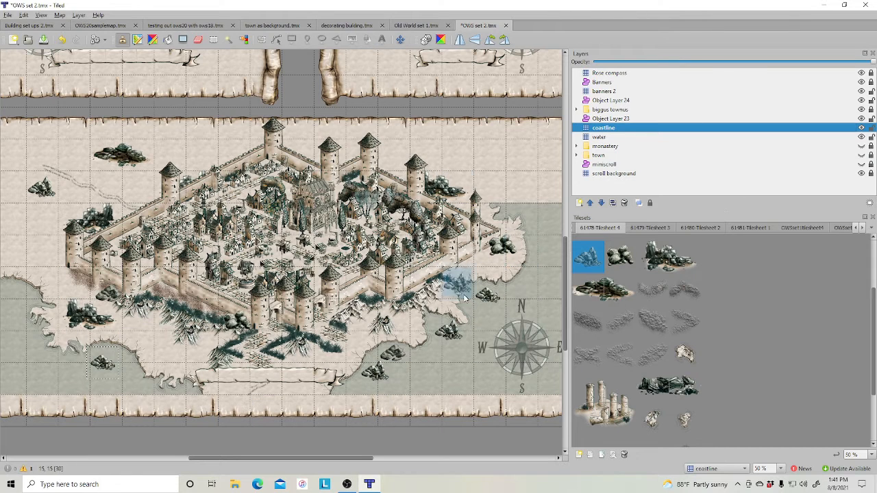
pyautogui.rightClick(630, 132)
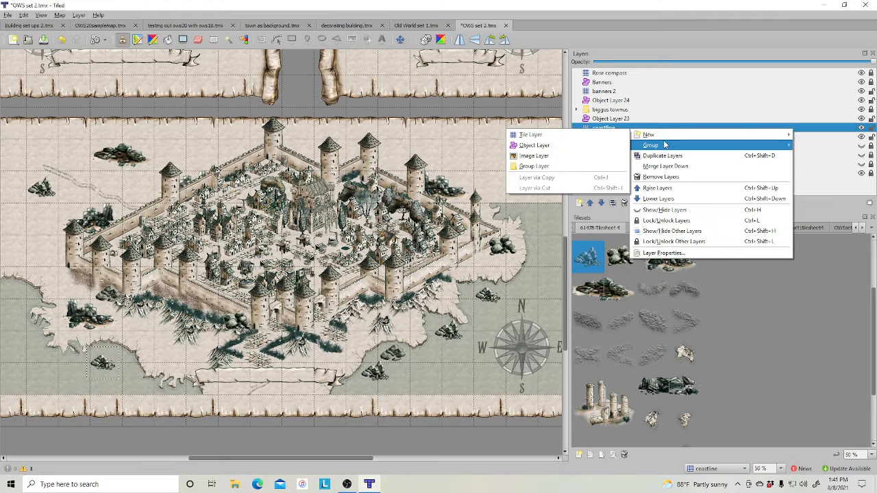
pyautogui.moveTo(663, 144)
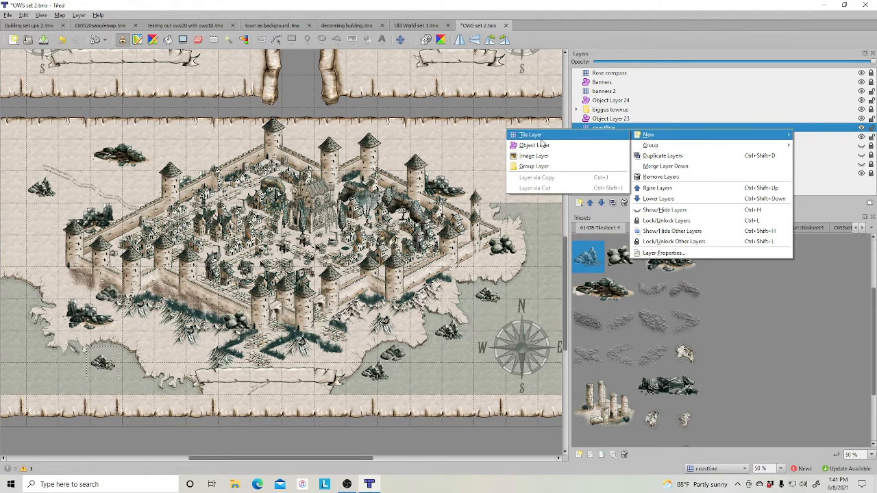
pyautogui.click(543, 150)
# - Move the new object layer below coastline and insert a shoreline tile object from 61481 Tilesheet 1 on the eastern coast
pyautogui.click(692, 229)
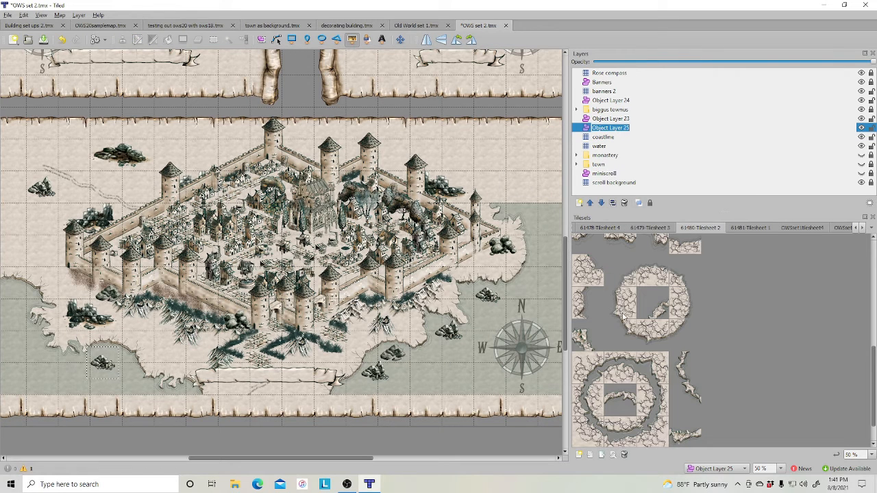
pyautogui.click(604, 229)
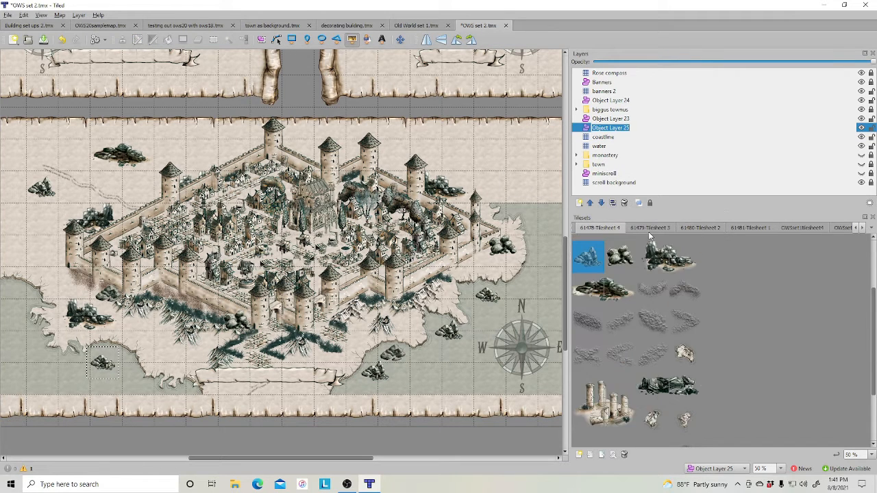
pyautogui.click(648, 228)
pyautogui.scroll(5, 661, 284)
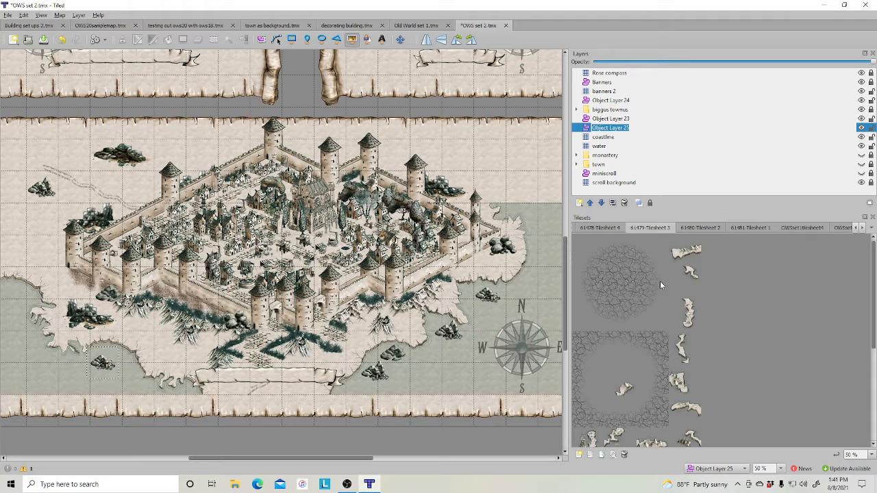
pyautogui.click(766, 228)
pyautogui.scroll(5, 630, 294)
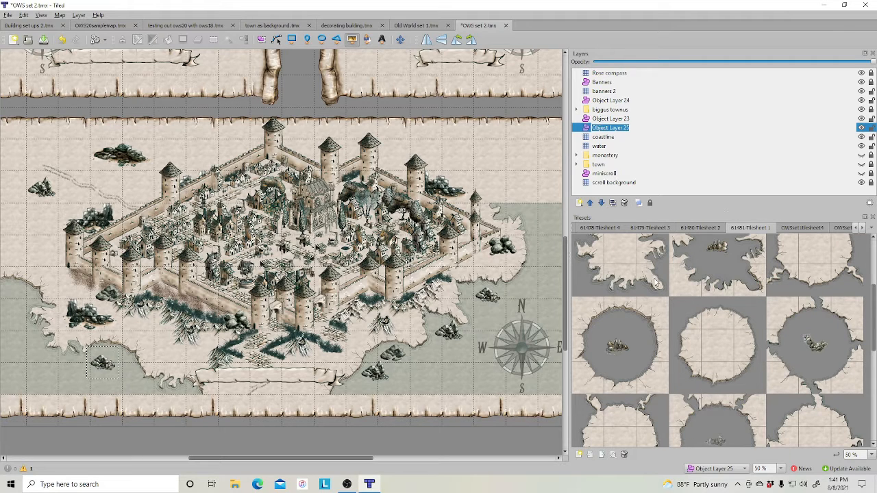
pyautogui.click(653, 282)
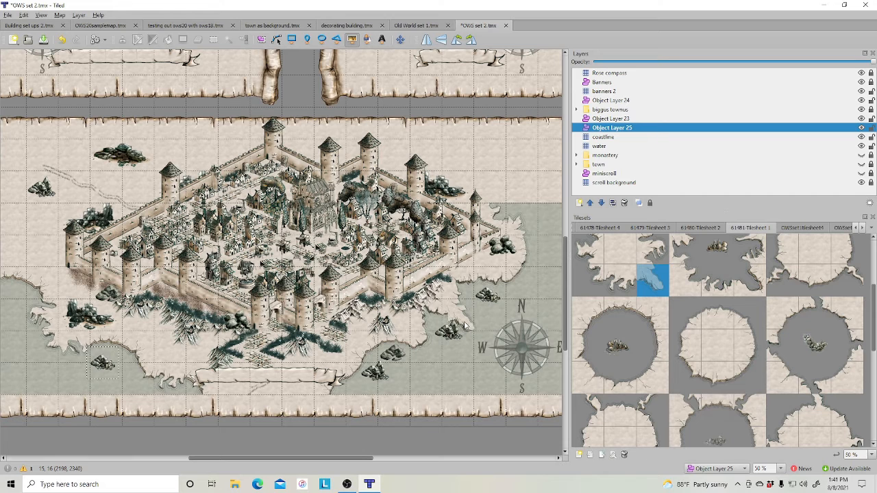
pyautogui.click(600, 204)
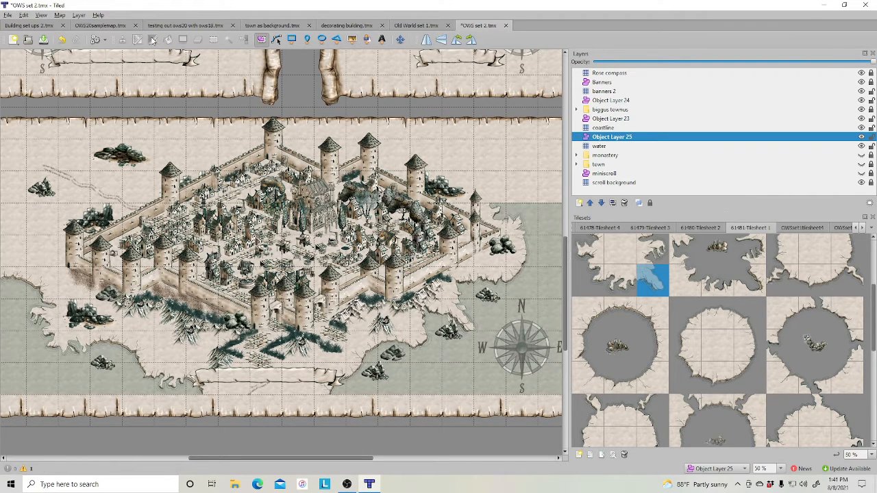
pyautogui.click(471, 328)
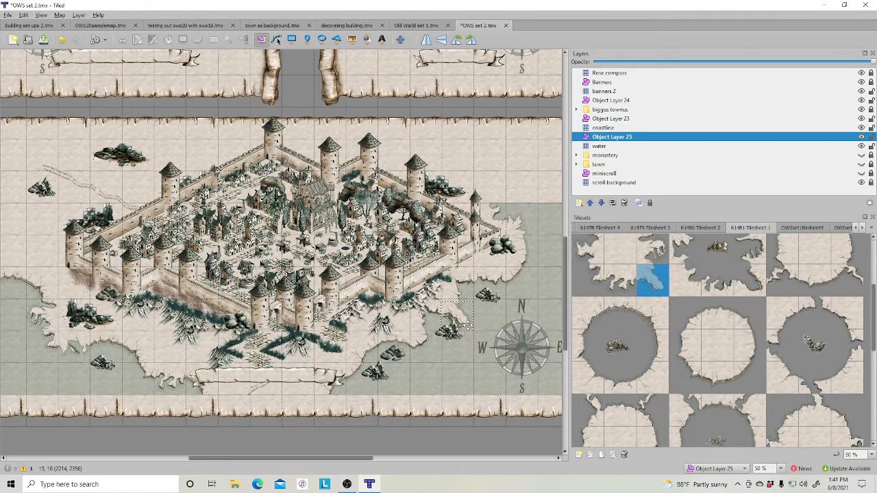
pyautogui.moveTo(467, 326); pyautogui.dragTo(468, 326)
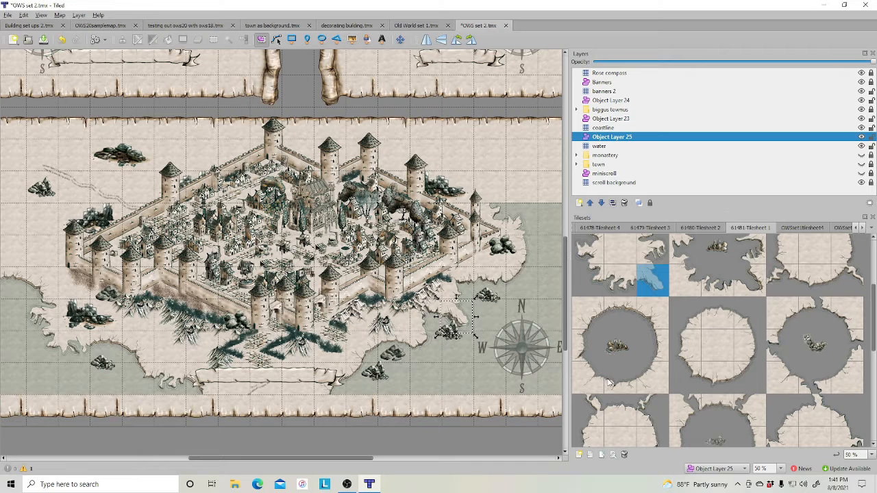
# - Insert two more shoreline tile objects along the southern coast southeast of the town
pyautogui.scroll(2, 678, 306)
pyautogui.click(690, 310)
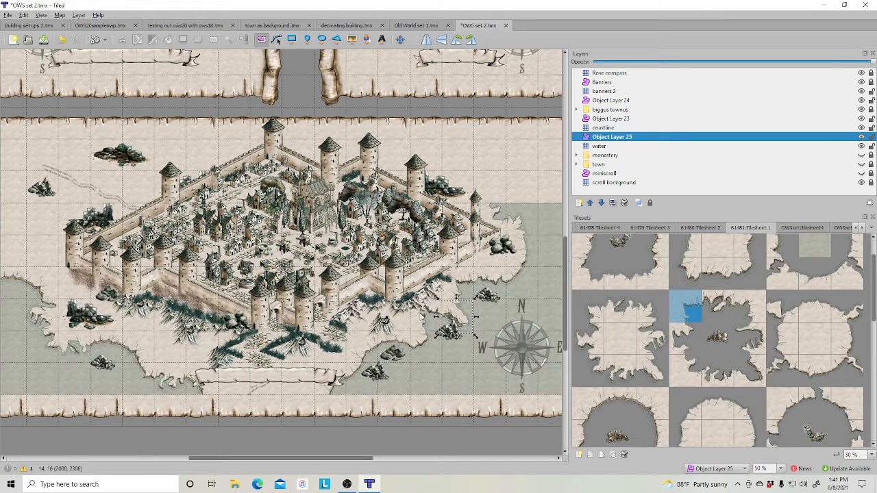
pyautogui.click(351, 40)
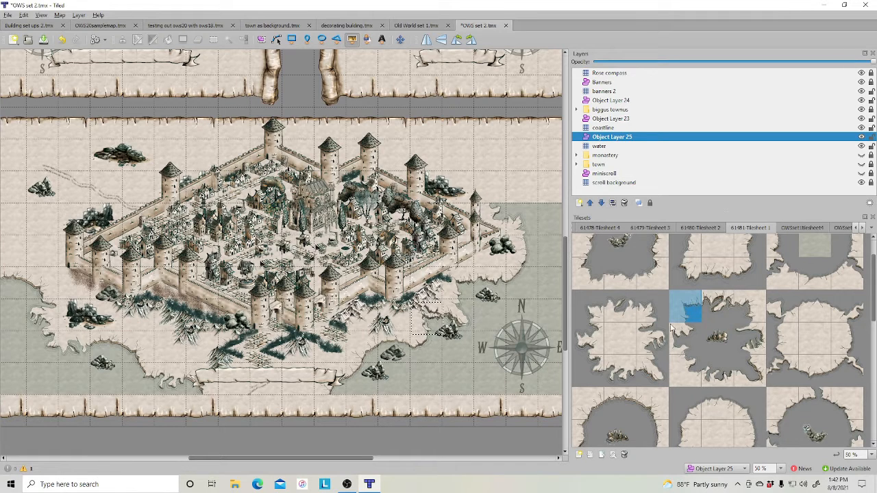
pyautogui.click(619, 407)
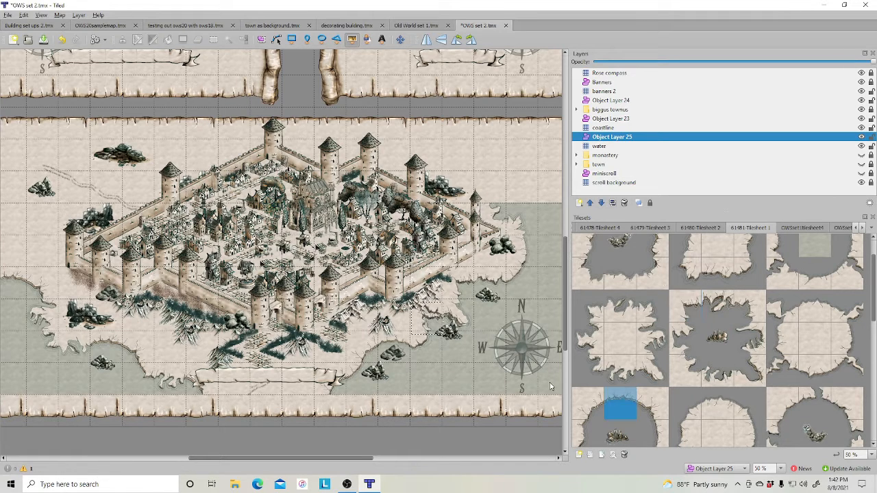
pyautogui.click(394, 356)
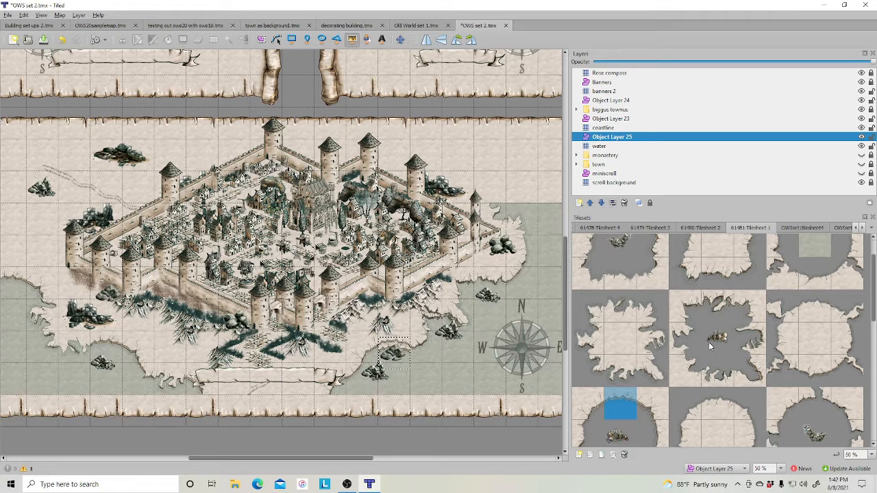
pyautogui.click(747, 280)
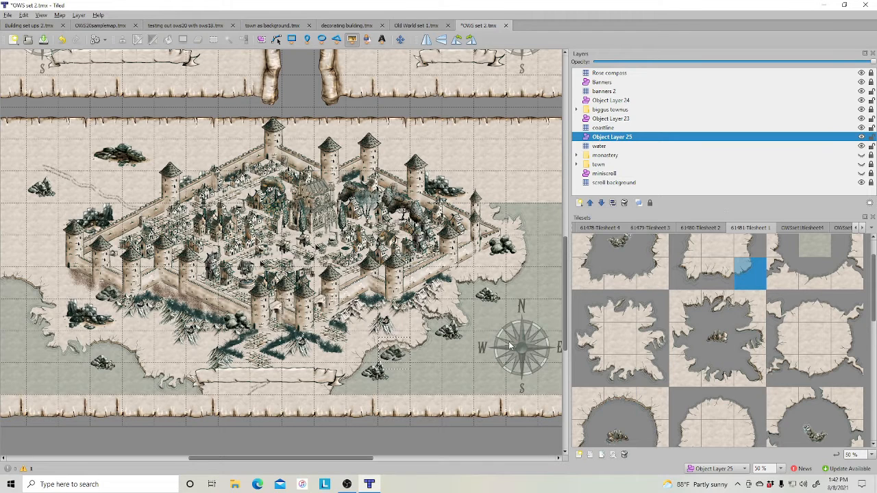
pyautogui.click(427, 355)
# - Insert another shoreline tile object on the eastern shore near the headland rocks
pyautogui.scroll(1, 747, 333)
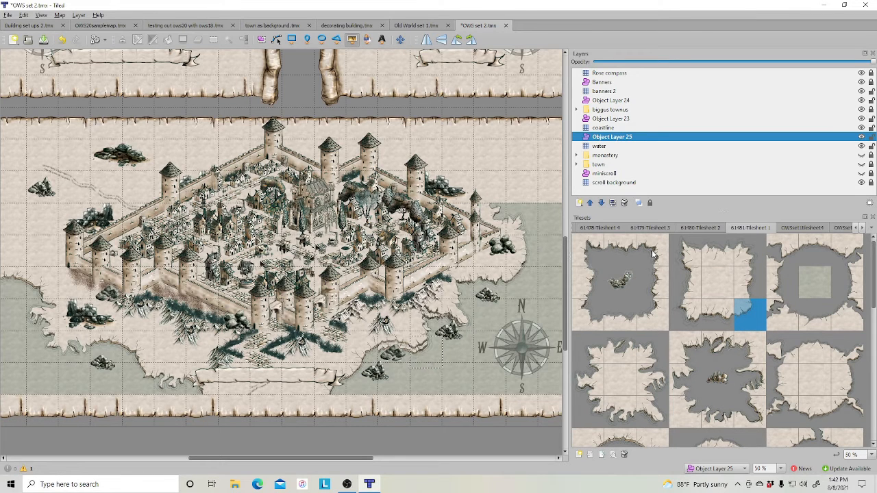
pyautogui.click(597, 252)
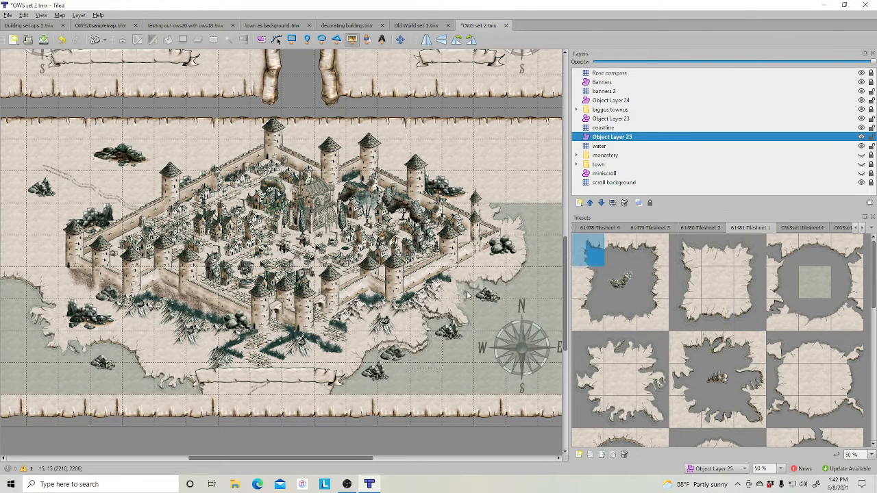
pyautogui.click(463, 296)
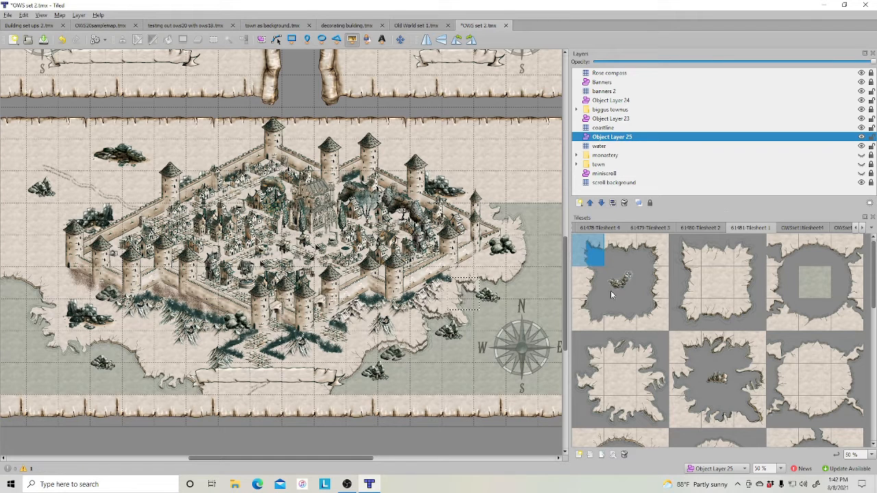
# - Insert two more shoreline tile objects on the eastern coast beside the compass rose
pyautogui.click(621, 250)
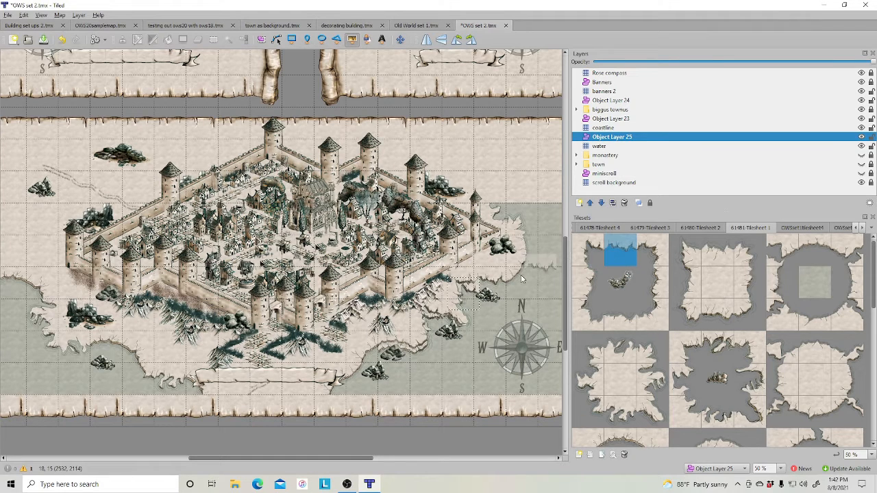
pyautogui.click(492, 297)
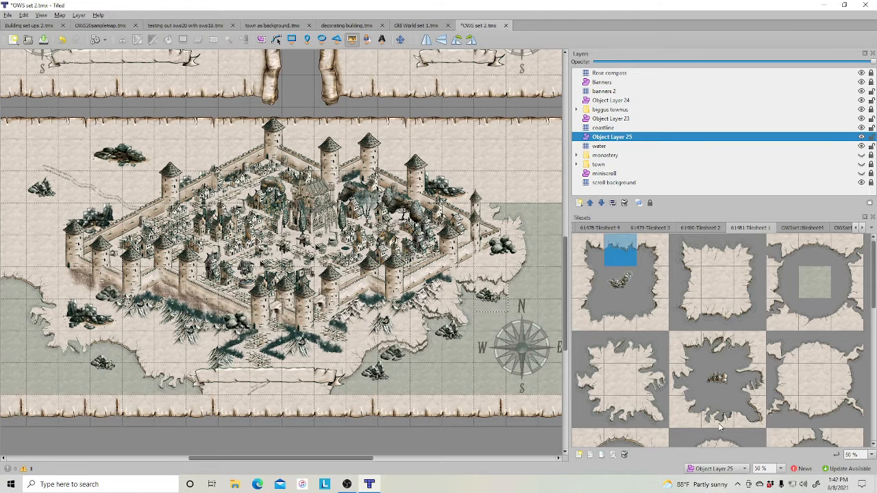
pyautogui.scroll(-3, 724, 405)
pyautogui.click(751, 418)
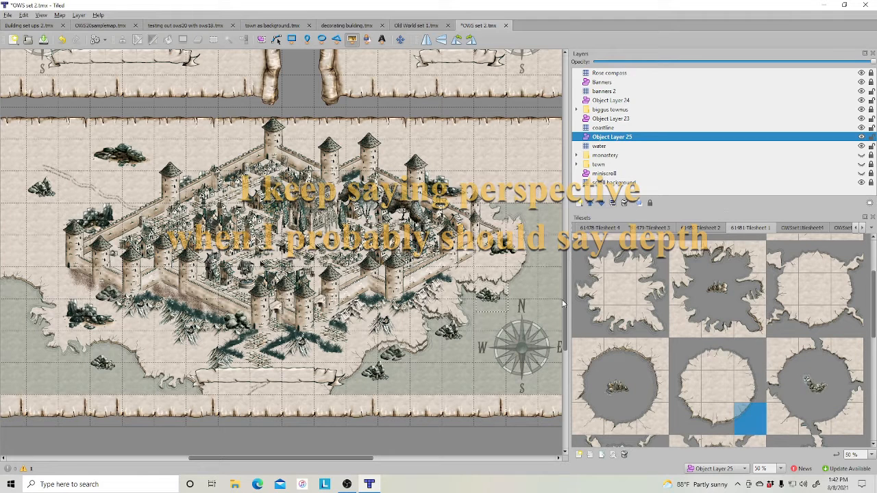
pyautogui.click(525, 299)
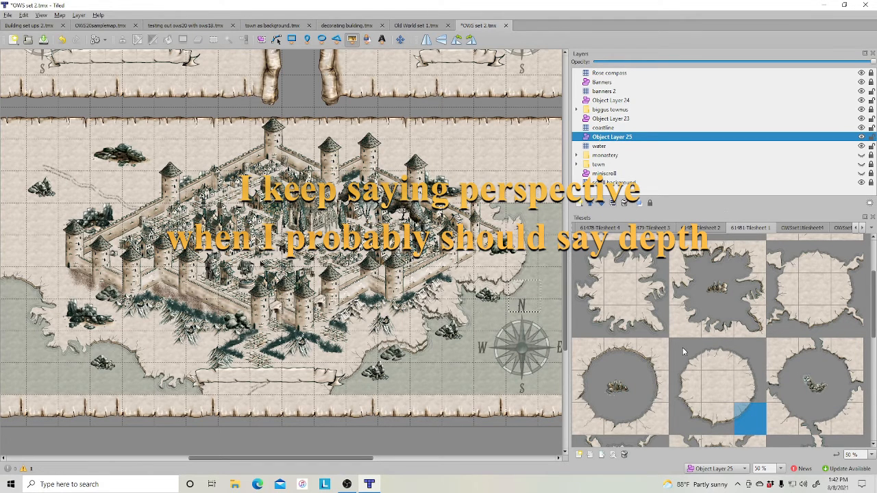
pyautogui.click(743, 389)
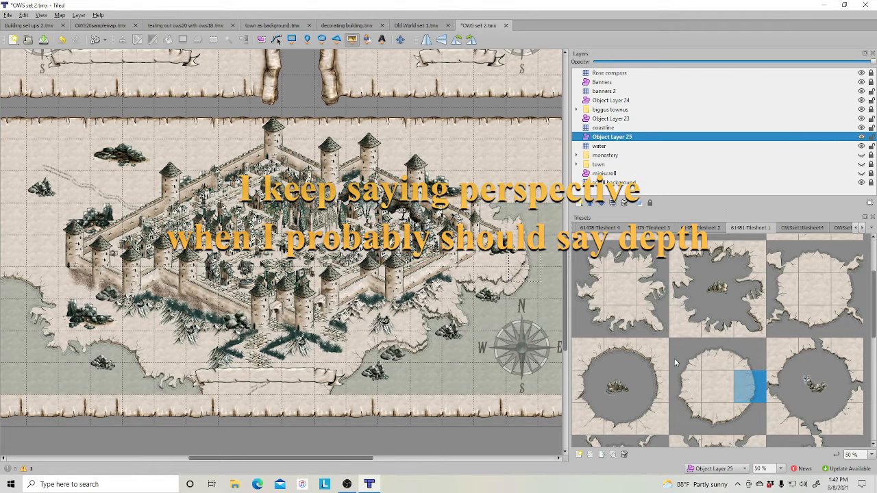
# - On the coastline layer, paint a coastline tile on the northeastern shore
pyautogui.click(603, 128)
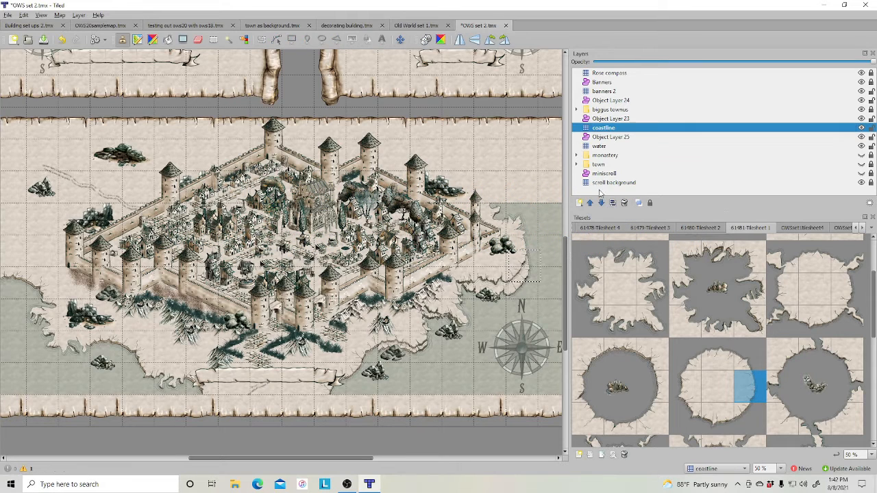
pyautogui.click(582, 400)
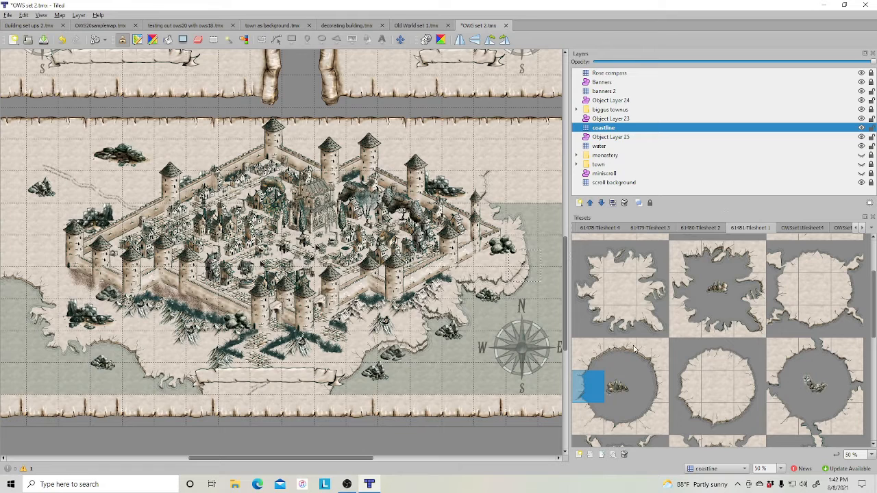
pyautogui.click(654, 291)
pyautogui.click(490, 155)
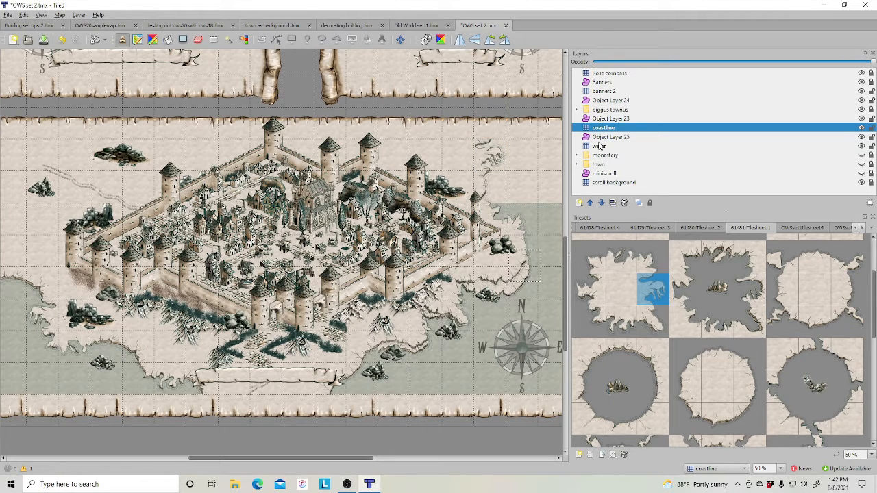
# - On the water layer, paint water tiles over the northeastern corner of the map
pyautogui.click(600, 146)
pyautogui.scroll(2, 767, 306)
pyautogui.click(808, 287)
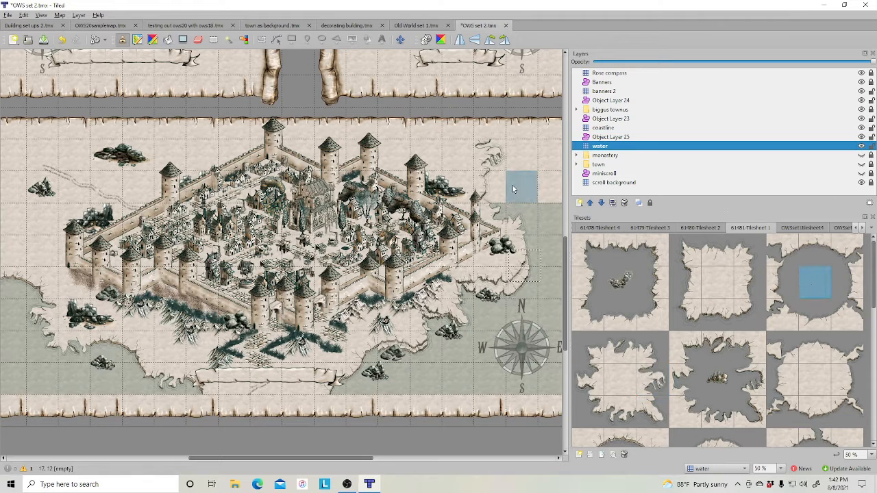
pyautogui.moveTo(537, 164)
pyautogui.mouseDown()
pyautogui.moveTo(553, 195)
pyautogui.moveTo(505, 198)
pyautogui.mouseUp()
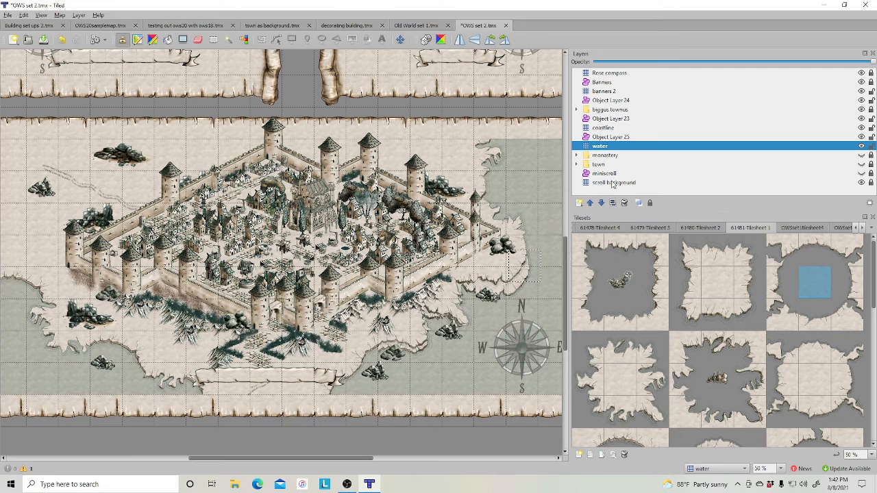
# - On Object Layer 23, place pine forest tiles from 61476 Tilesheet 2 along the town's northern wall
pyautogui.click(621, 119)
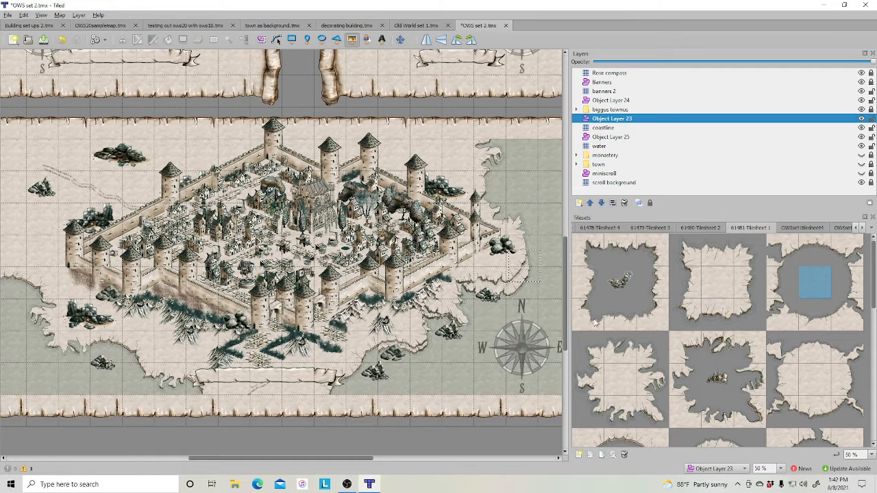
pyautogui.click(598, 228)
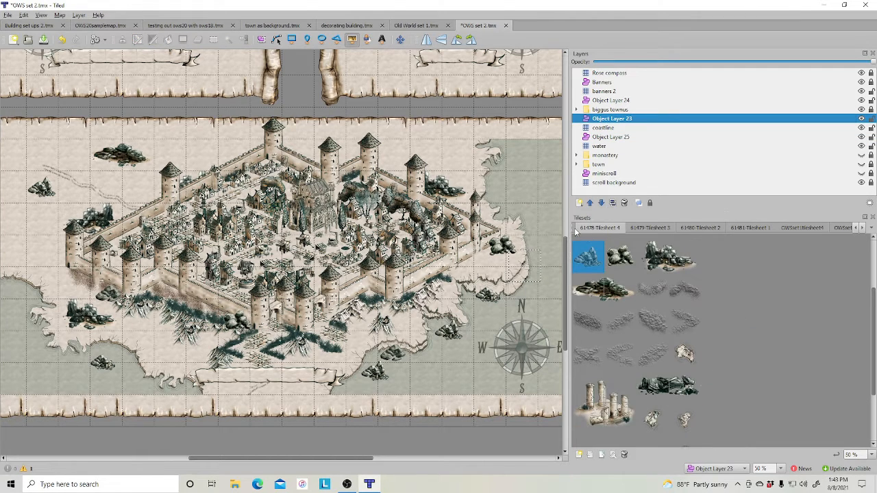
pyautogui.scroll(1, 574, 229)
pyautogui.scroll(1, 573, 228)
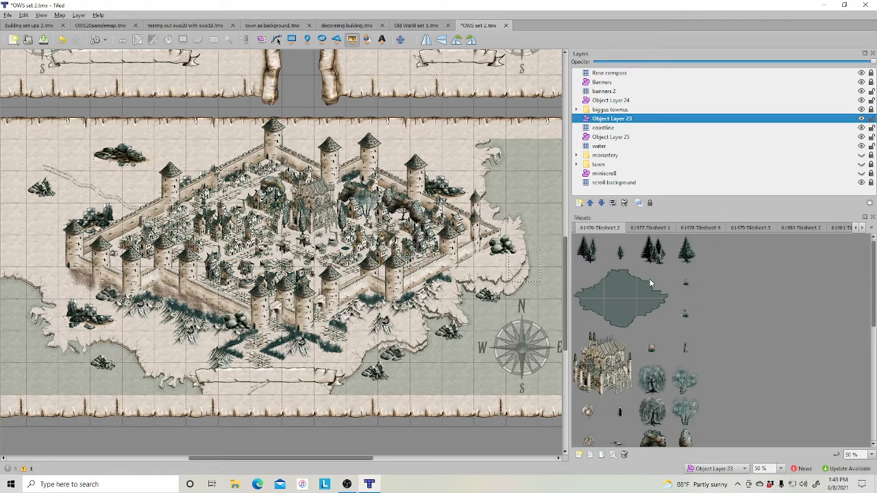
pyautogui.click(653, 251)
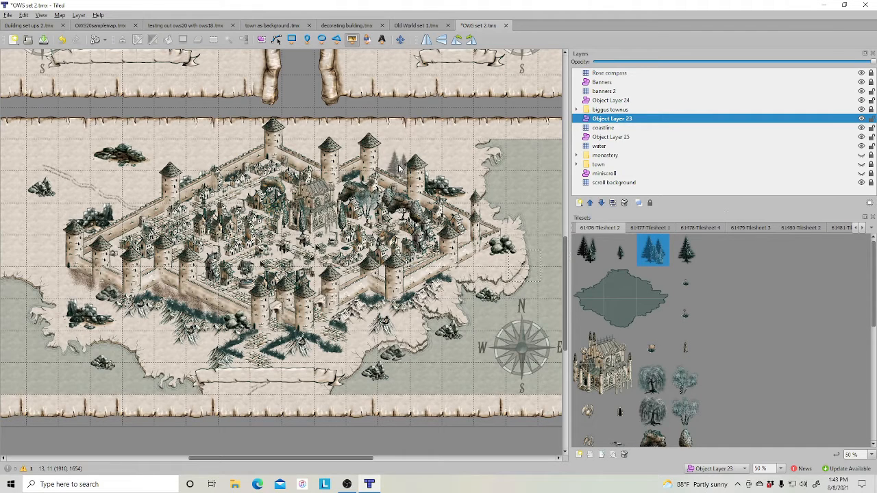
pyautogui.click(407, 144)
pyautogui.click(430, 146)
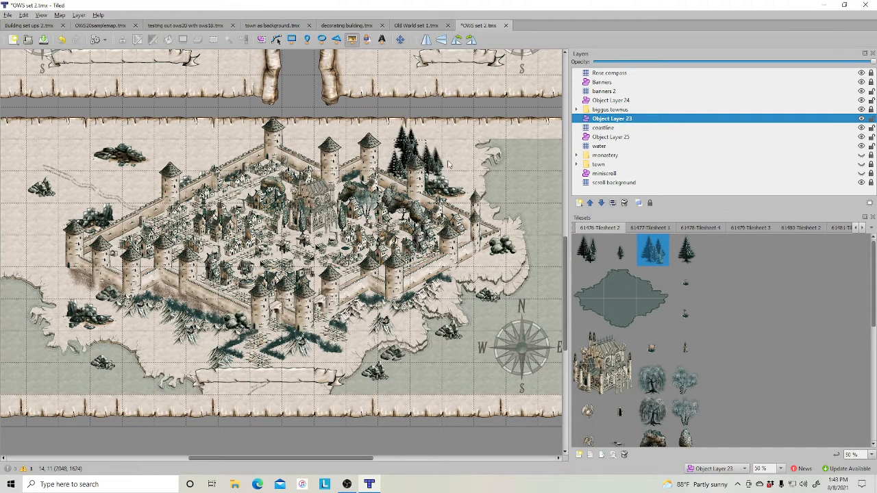
pyautogui.click(449, 147)
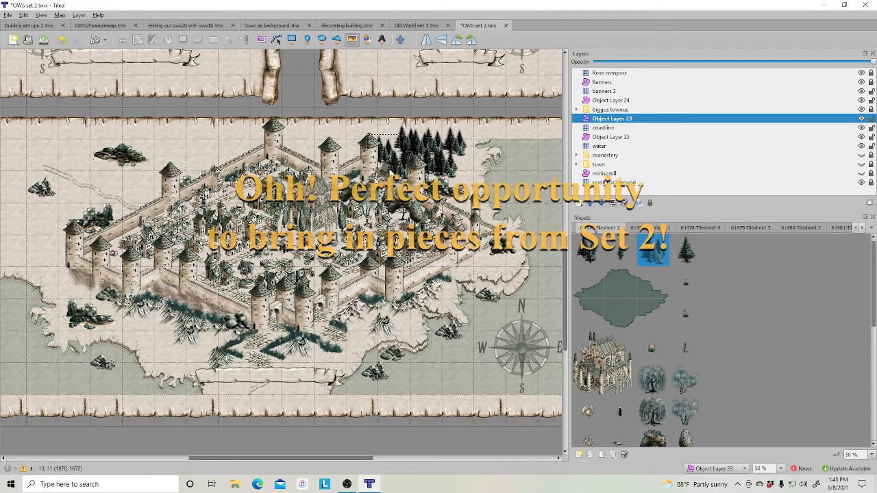
pyautogui.click(381, 143)
pyautogui.click(355, 153)
pyautogui.click(344, 165)
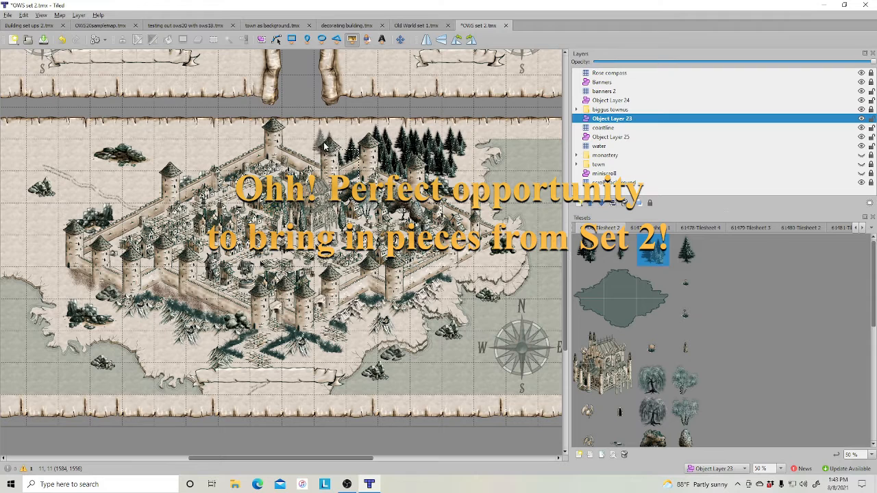
pyautogui.click(325, 144)
pyautogui.click(340, 135)
pyautogui.click(320, 154)
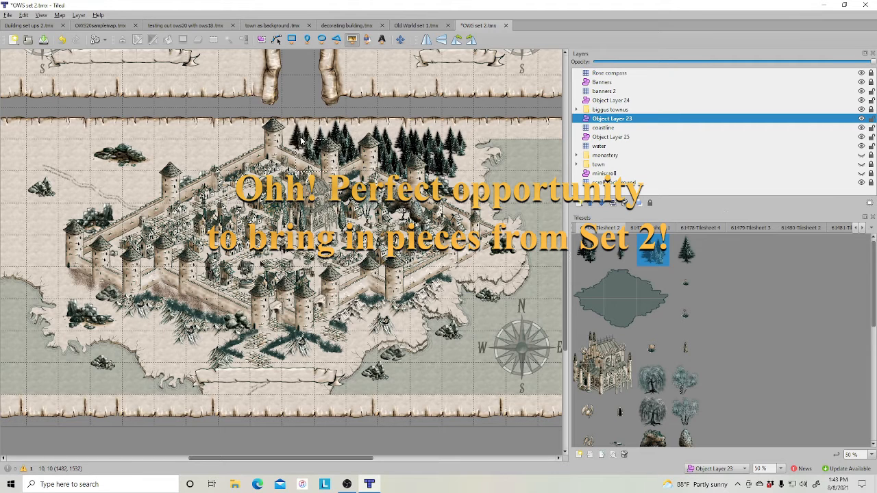
pyautogui.click(300, 137)
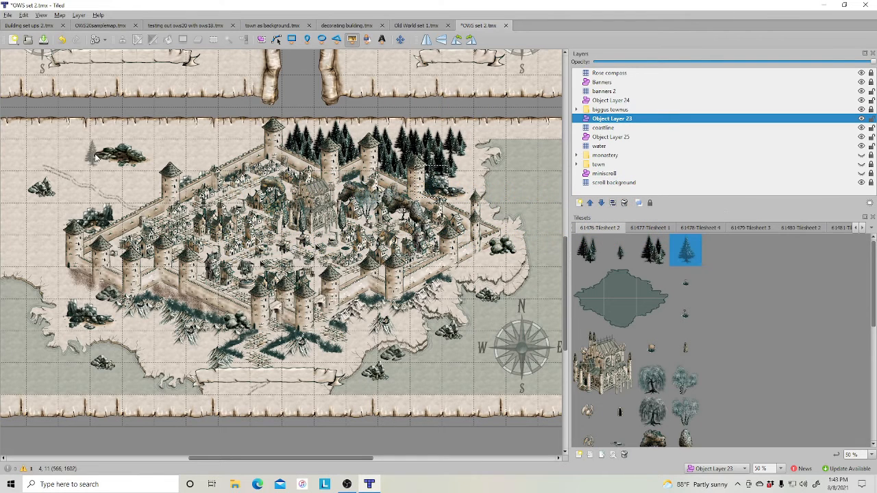
# - Place a pine cluster and several deciduous trees around the rocks northwest of the town walls
pyautogui.click(589, 253)
pyautogui.click(118, 152)
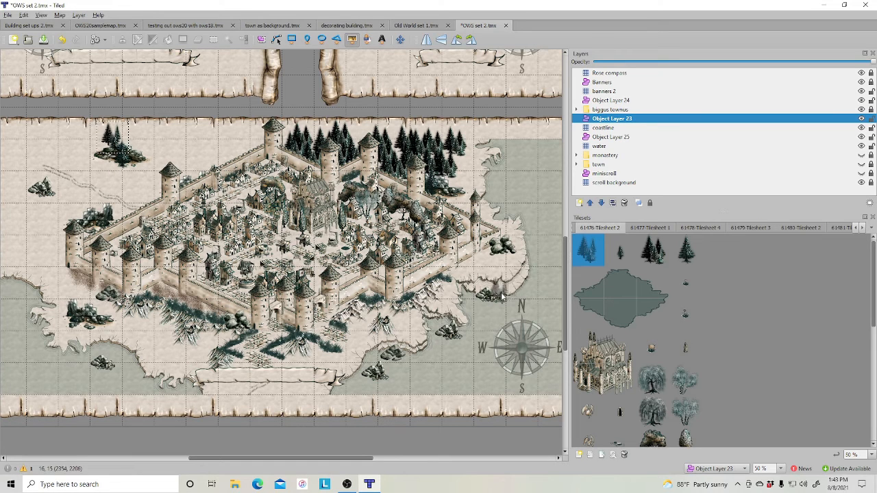
pyautogui.scroll(-3, 670, 316)
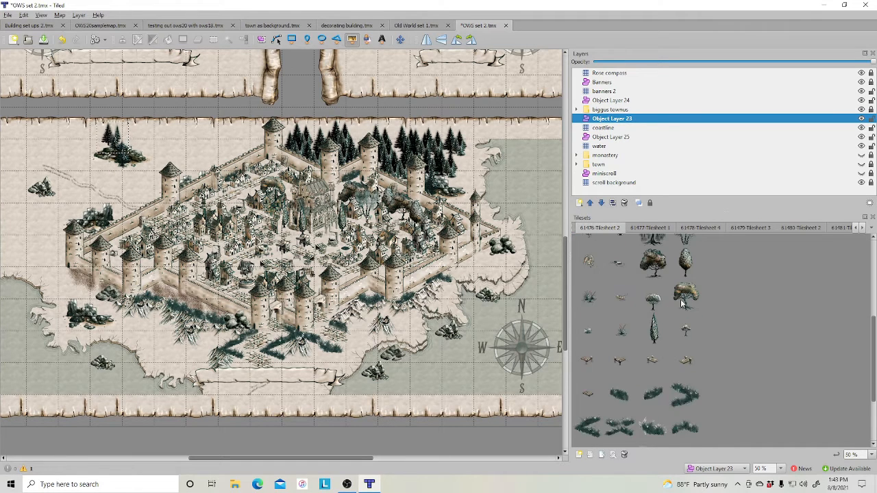
pyautogui.click(683, 300)
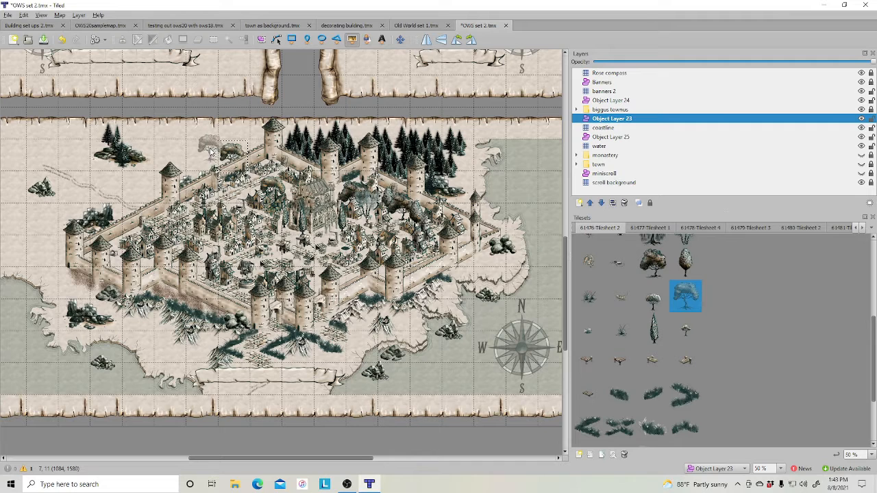
pyautogui.click(177, 147)
pyautogui.click(652, 263)
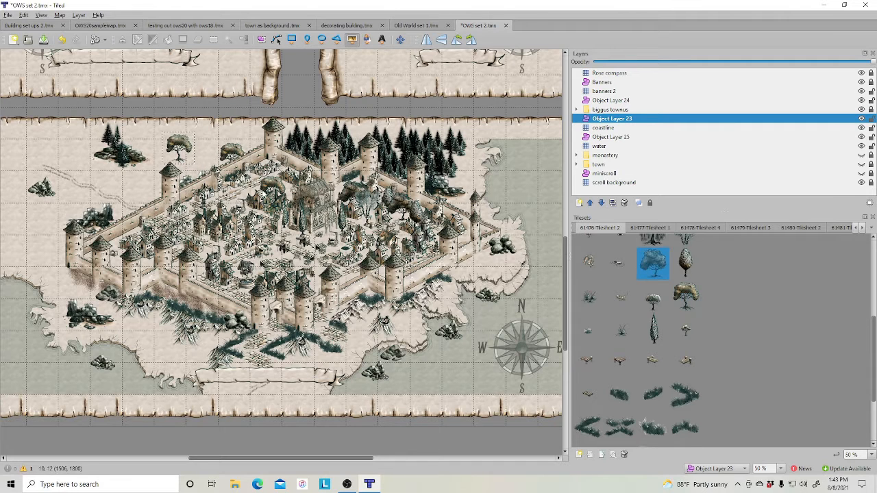
pyautogui.click(183, 152)
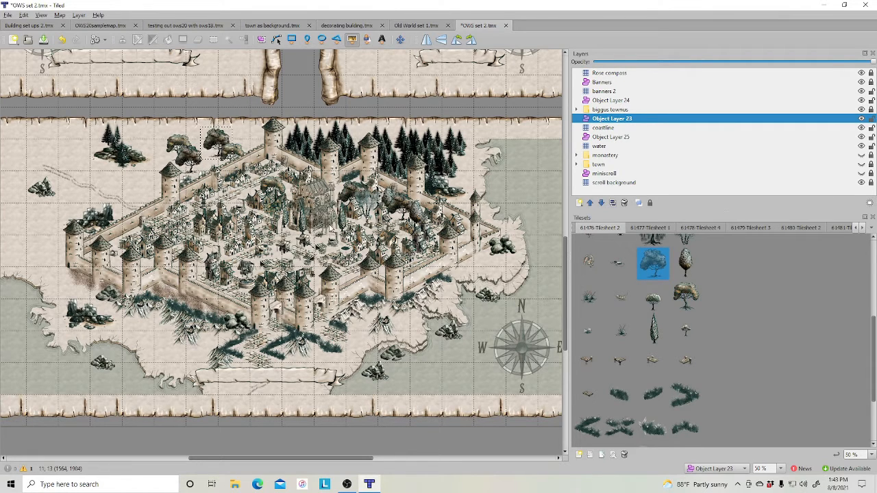
pyautogui.click(685, 263)
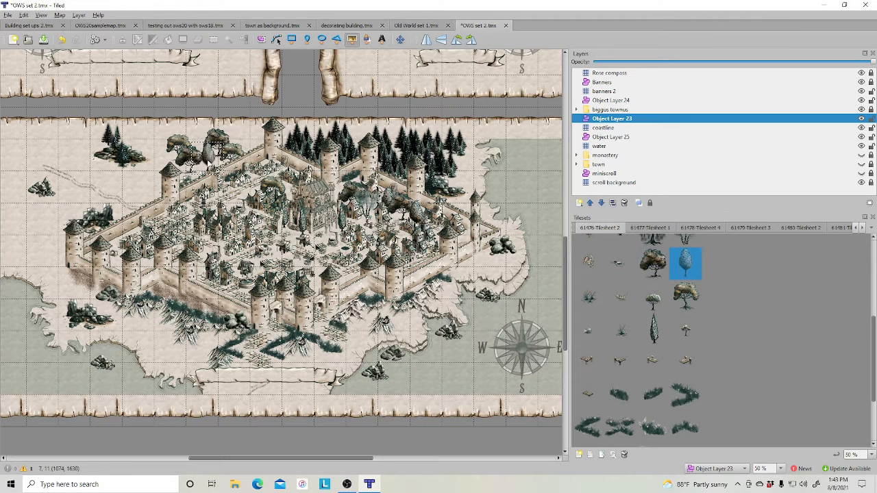
pyautogui.click(237, 144)
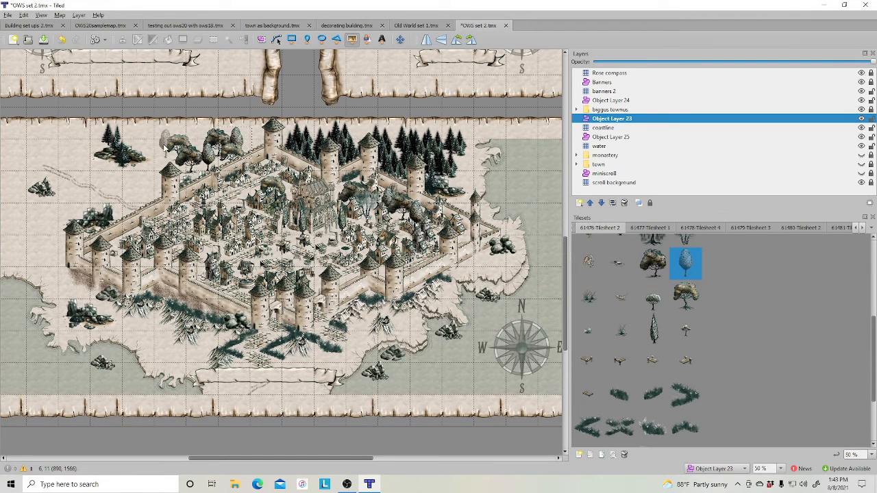
pyautogui.click(135, 183)
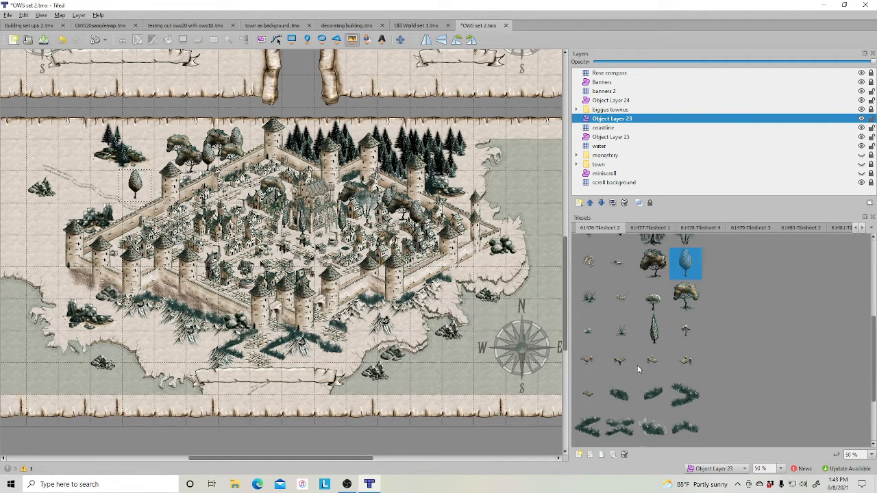
# - Place grass and shrub clumps along the trail west of the town
pyautogui.click(619, 339)
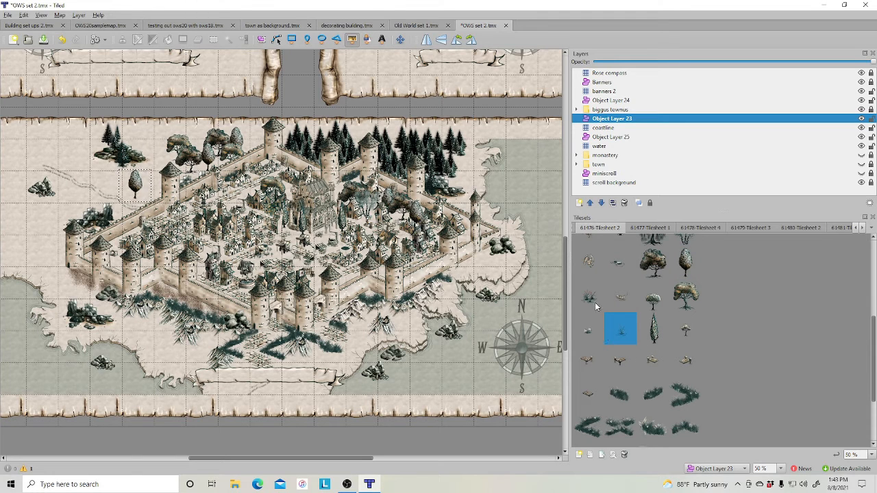
pyautogui.scroll(-3, 626, 363)
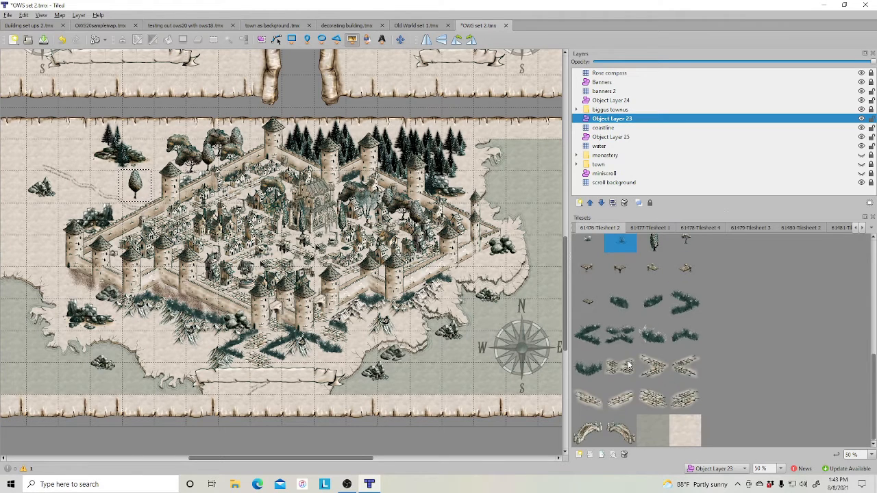
pyautogui.click(652, 335)
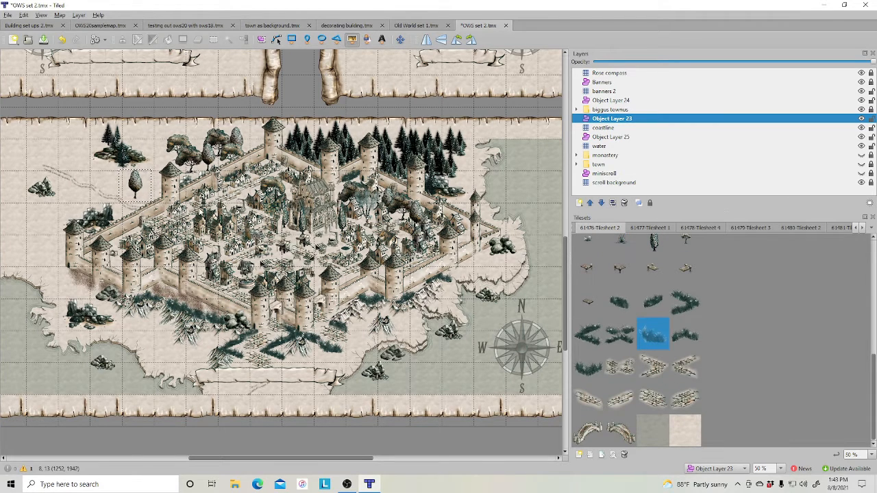
pyautogui.click(134, 197)
pyautogui.click(83, 175)
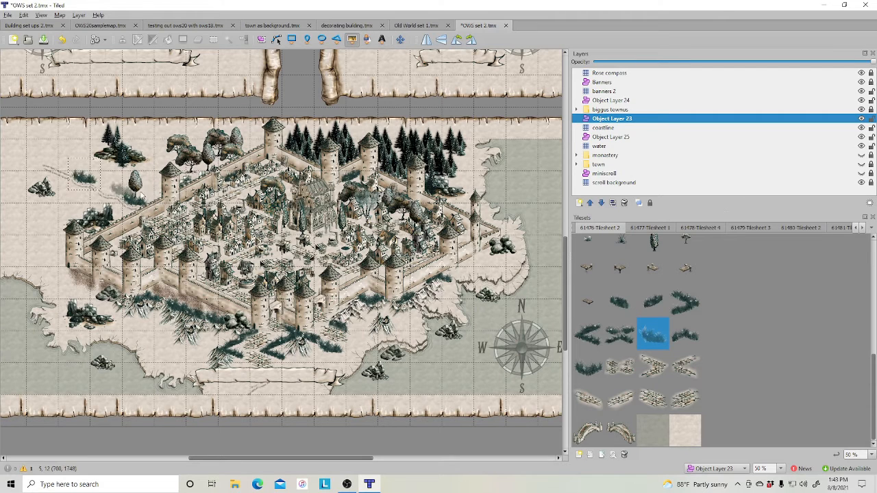
pyautogui.click(620, 302)
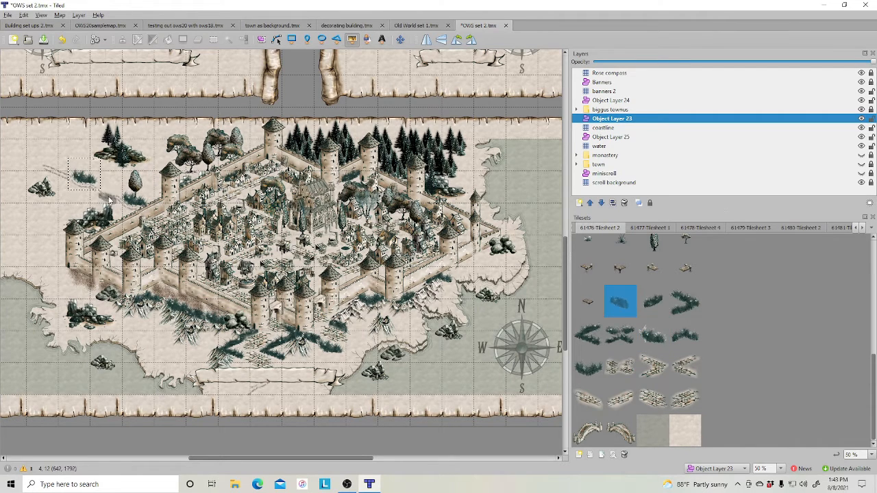
pyautogui.click(89, 193)
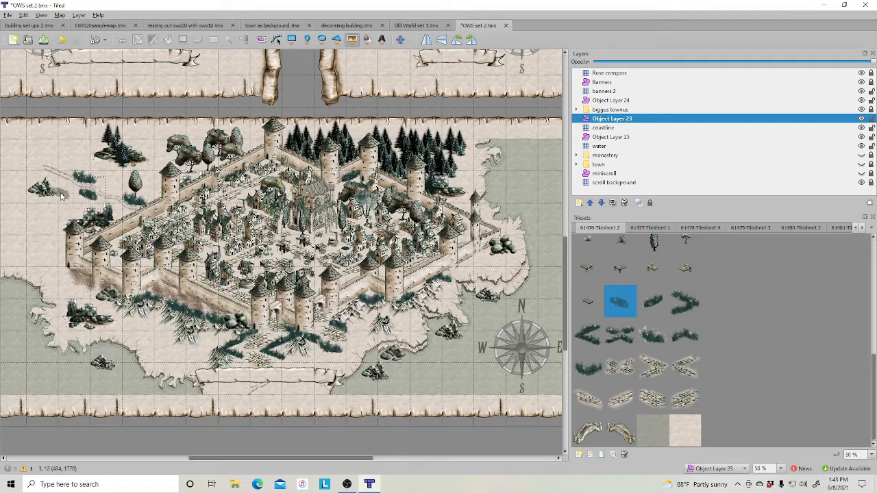
pyautogui.click(35, 193)
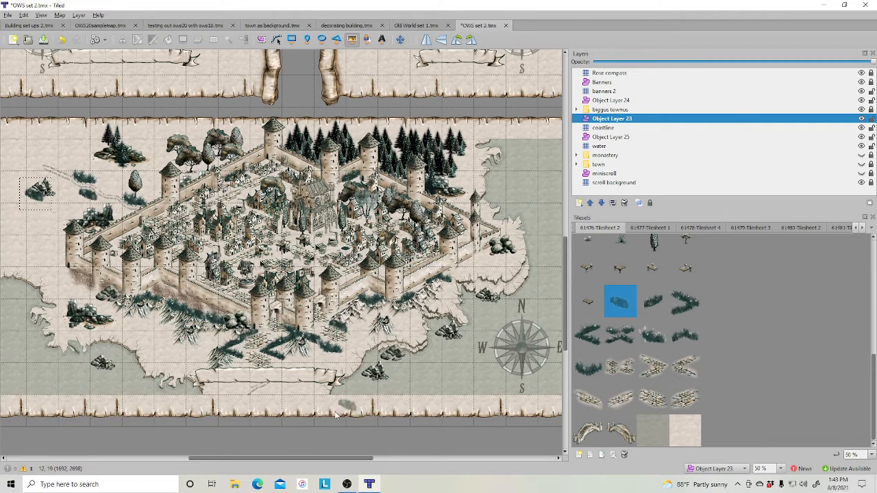
pyautogui.moveTo(299, 459); pyautogui.dragTo(293, 460)
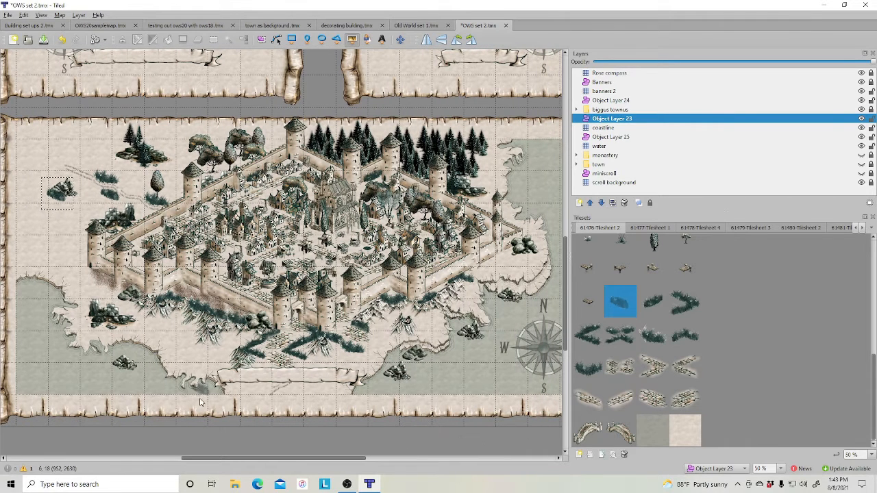
# - On Object Layer 25, place a rocky shoreline tile from 61480 Tilesheet 2 on the southern coast beside the scroll banner
pyautogui.click(751, 227)
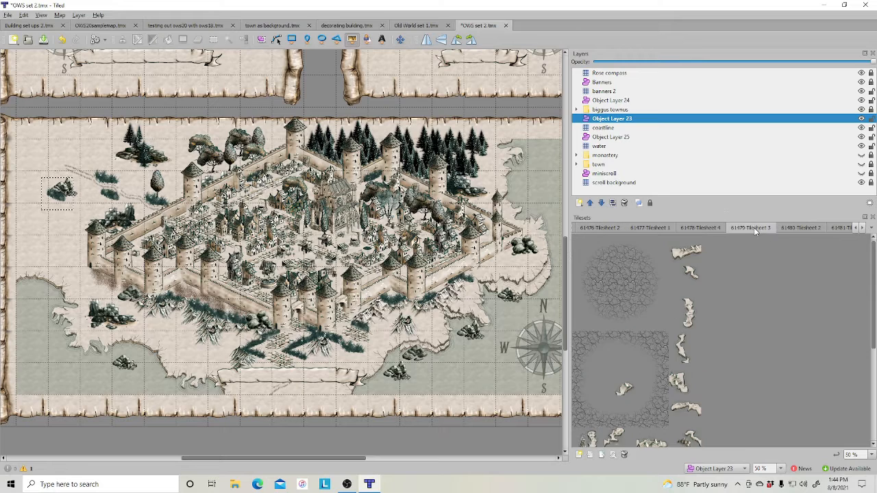
pyautogui.click(796, 228)
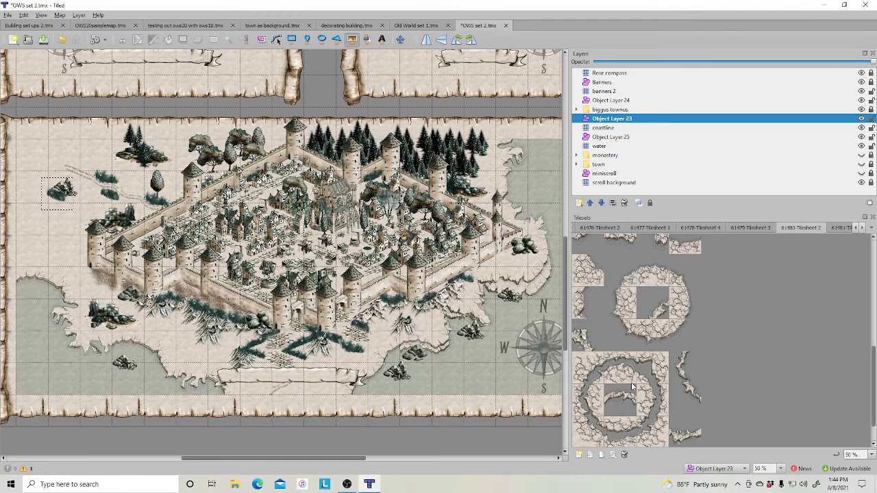
pyautogui.scroll(2, 632, 387)
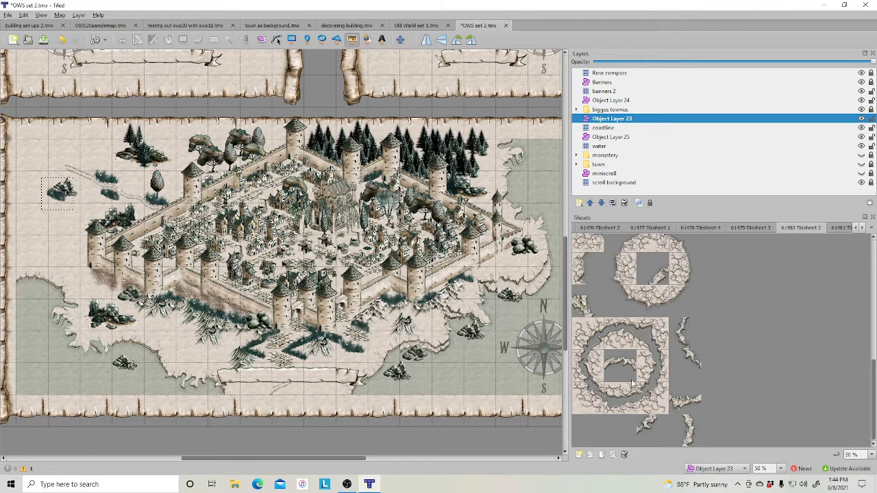
pyautogui.click(610, 138)
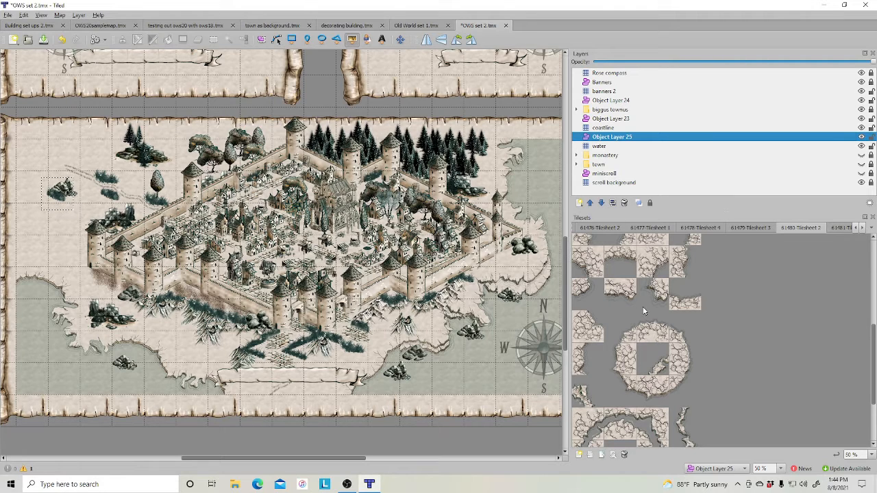
pyautogui.click(652, 262)
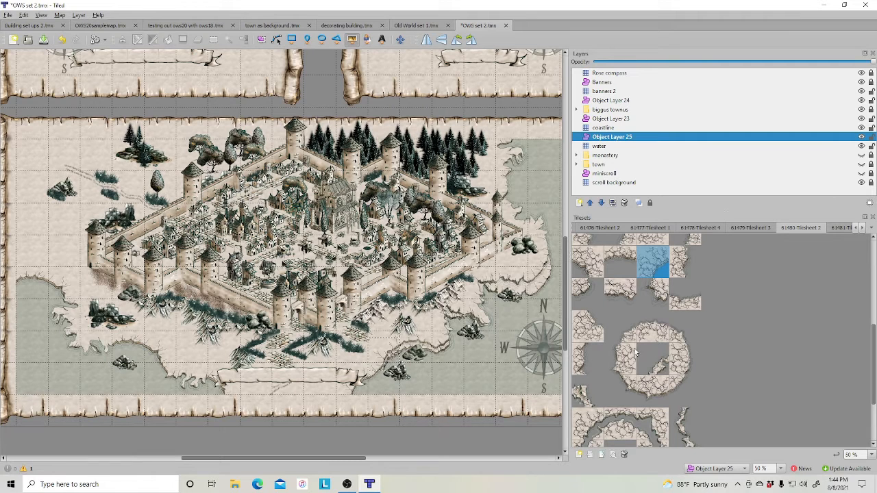
pyautogui.click(674, 388)
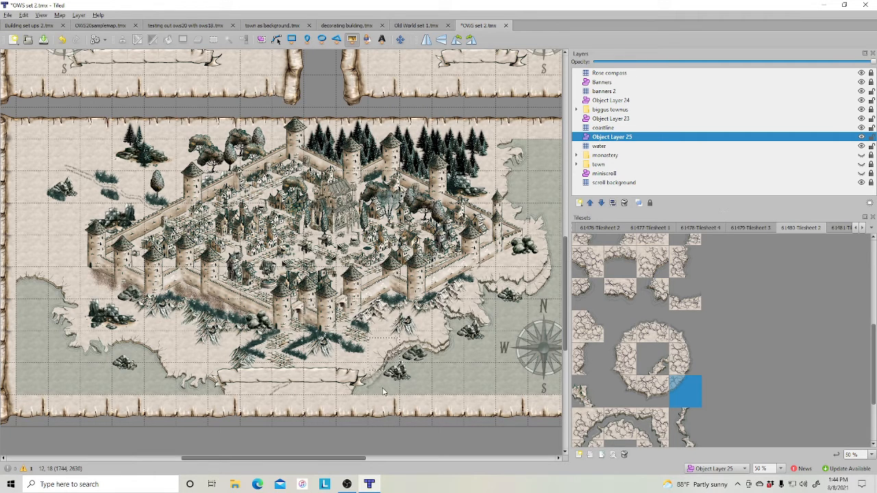
pyautogui.click(384, 387)
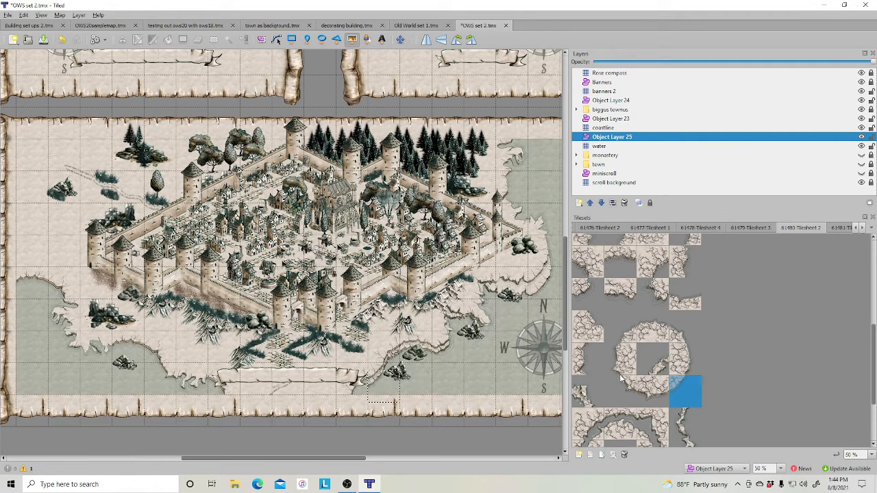
# - Place another shoreline tile beside the scroll banner and nudge it slightly into position
pyautogui.click(654, 392)
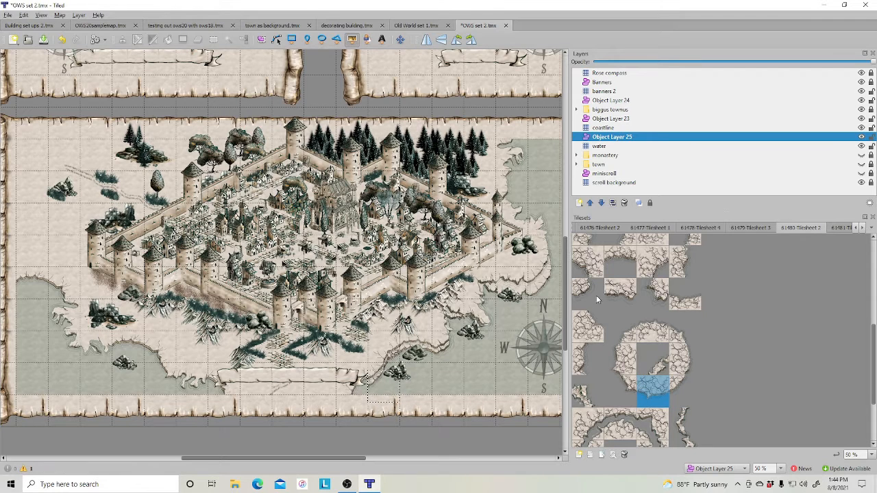
pyautogui.click(650, 266)
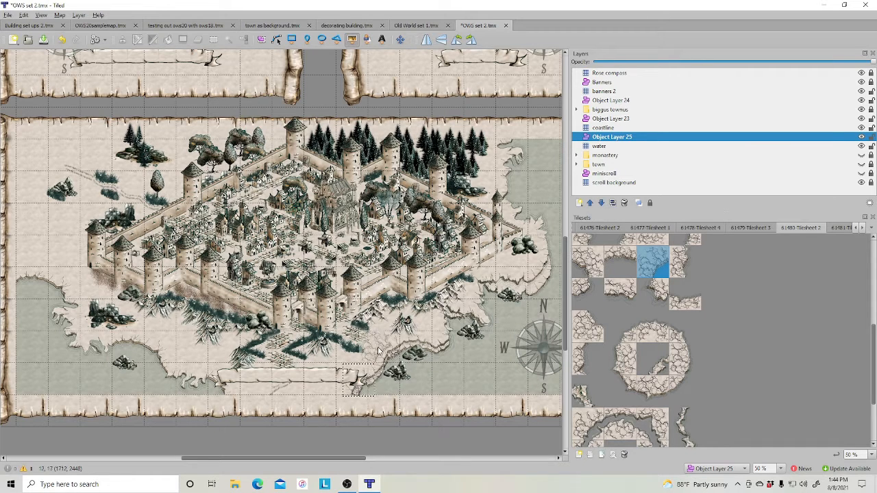
pyautogui.press('s')
pyautogui.click(356, 380)
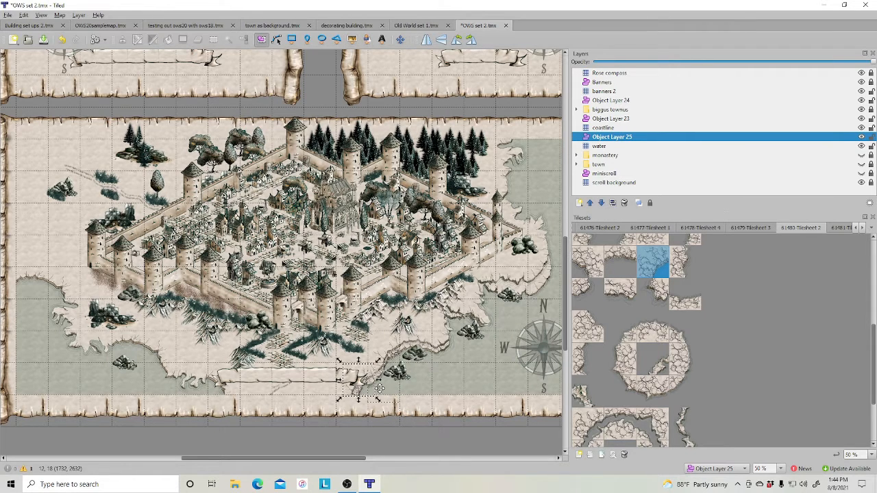
pyautogui.moveTo(379, 387); pyautogui.dragTo(380, 386)
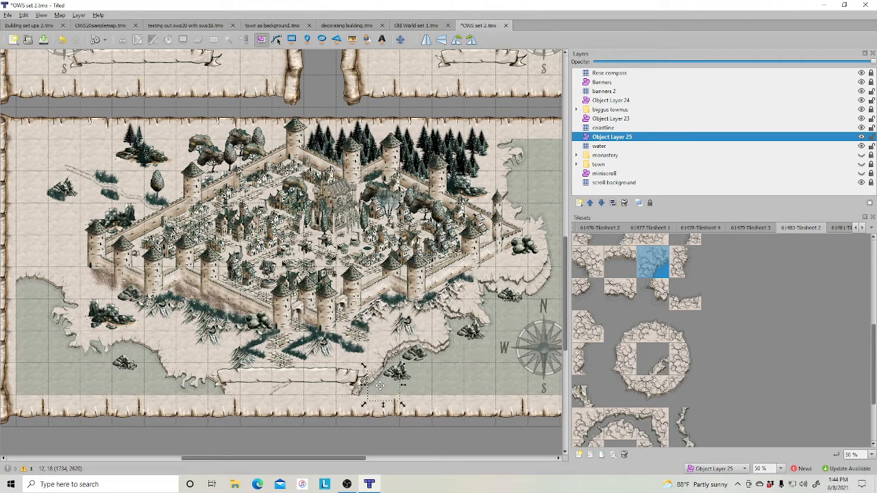
pyautogui.click(445, 388)
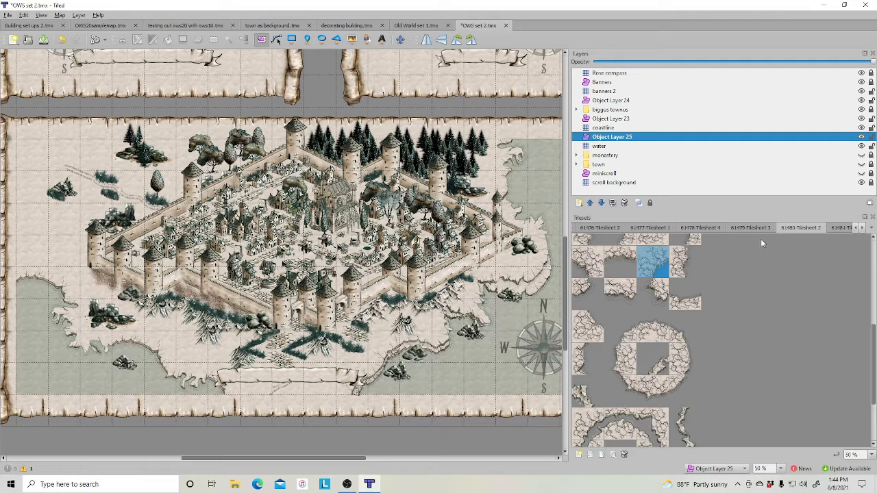
# - Add rocky shoreline edge tiles along the southwestern coast west of the scroll banner
pyautogui.scroll(3, 614, 313)
pyautogui.click(577, 357)
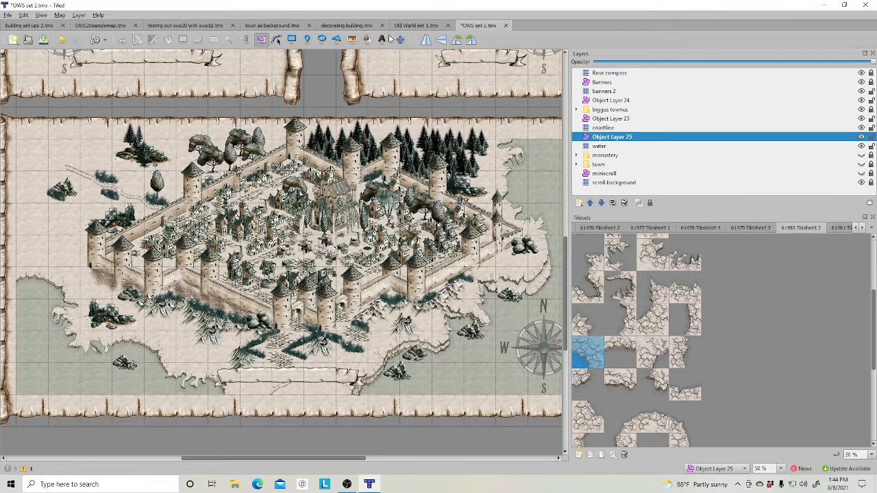
pyautogui.click(352, 40)
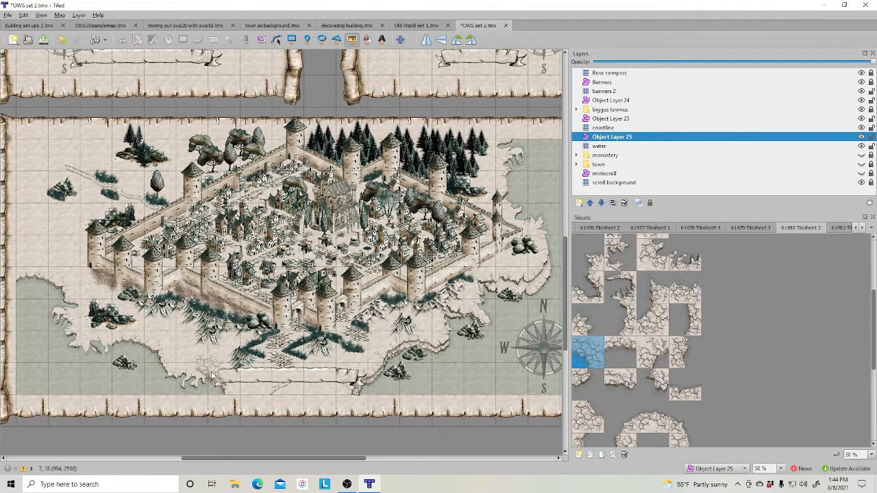
pyautogui.click(221, 385)
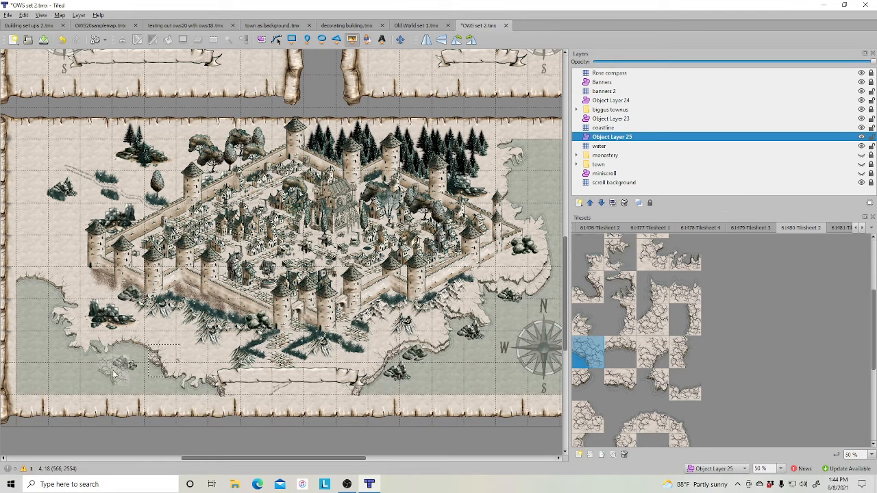
pyautogui.click(620, 353)
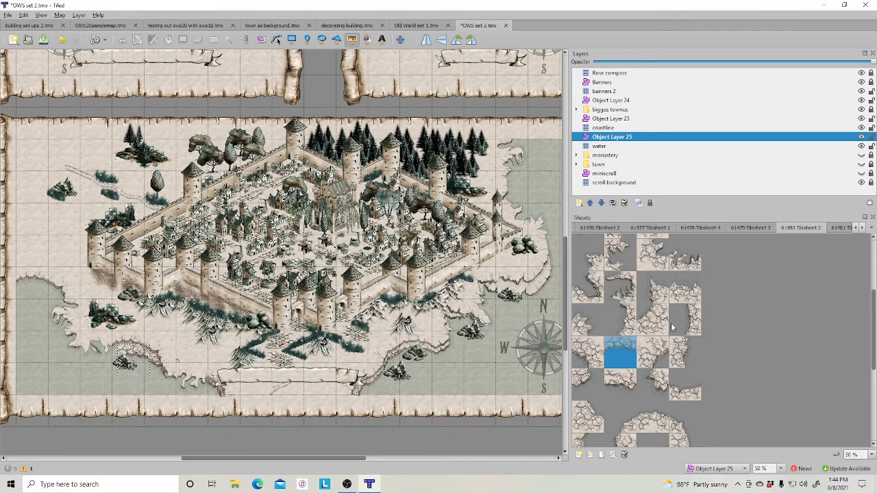
pyautogui.scroll(-3, 621, 403)
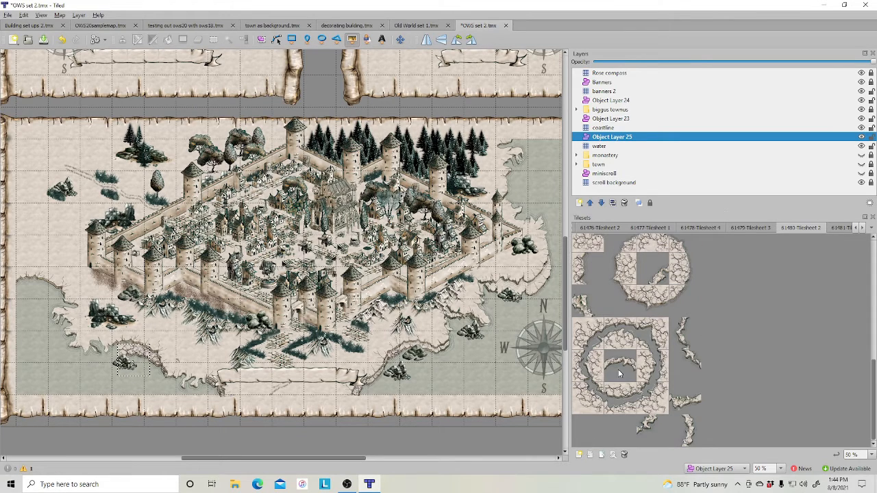
pyautogui.click(626, 293)
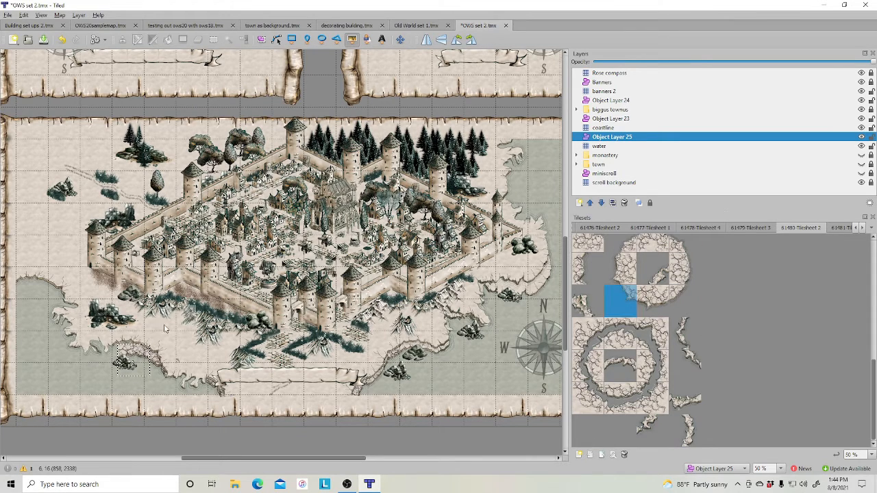
pyautogui.click(101, 361)
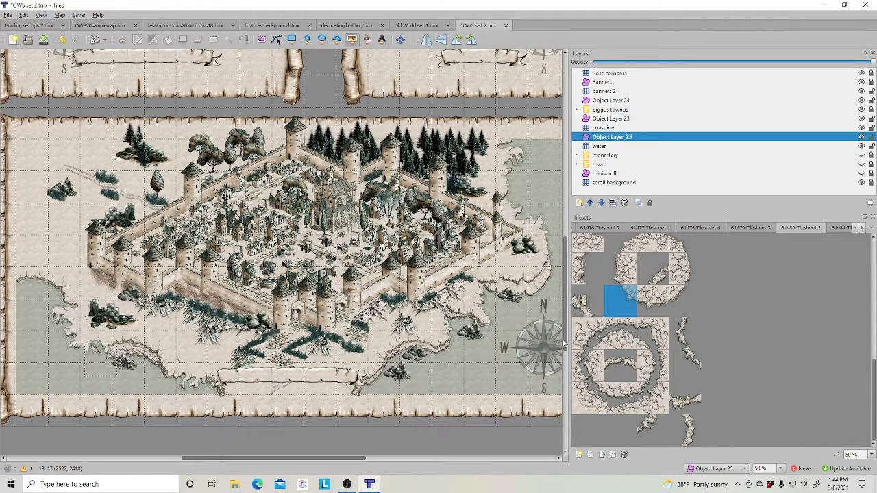
# - Extend the rocky shoreline with edge tiles along the western coast beside the town walls
pyautogui.click(622, 334)
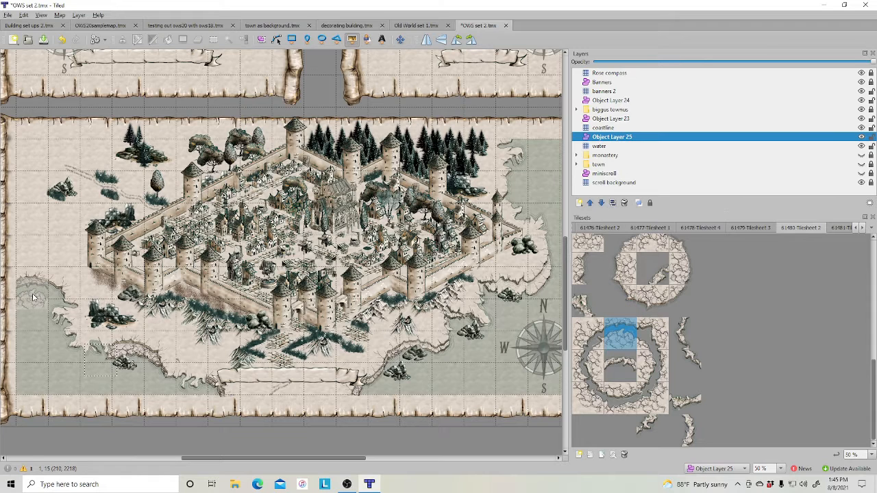
pyautogui.scroll(-6, 664, 308)
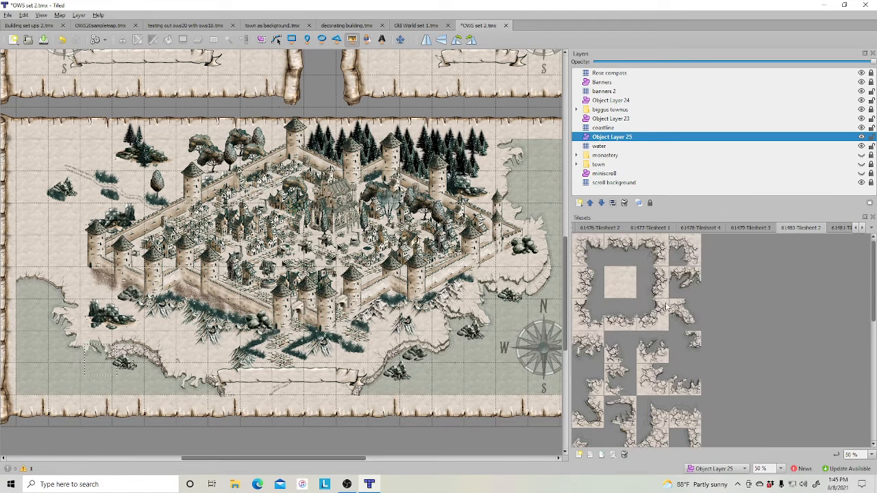
pyautogui.click(620, 245)
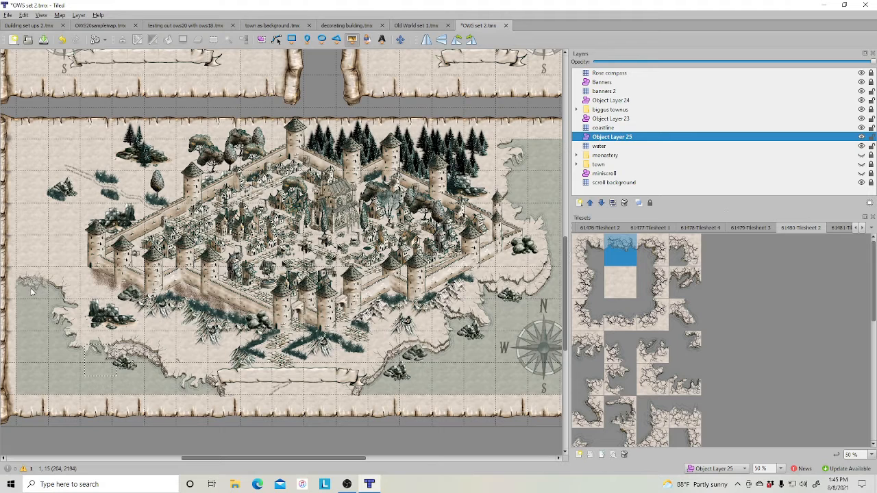
pyautogui.click(32, 291)
pyautogui.scroll(-4, 639, 361)
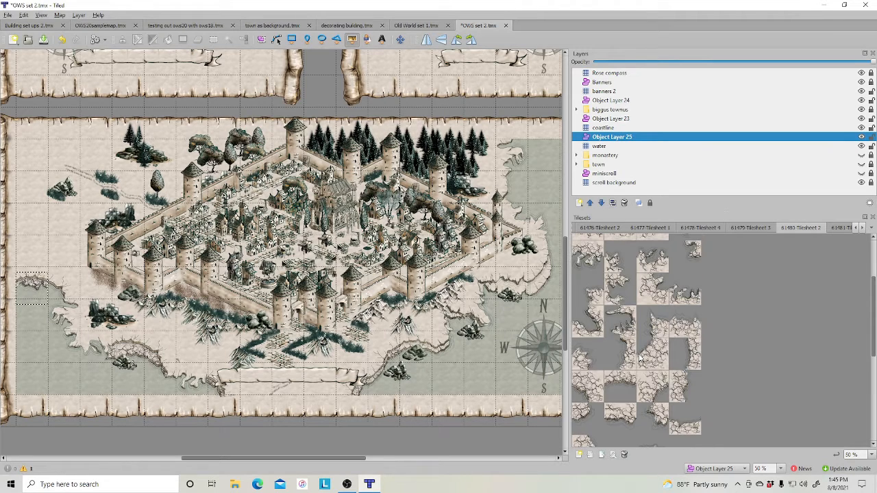
pyautogui.click(588, 386)
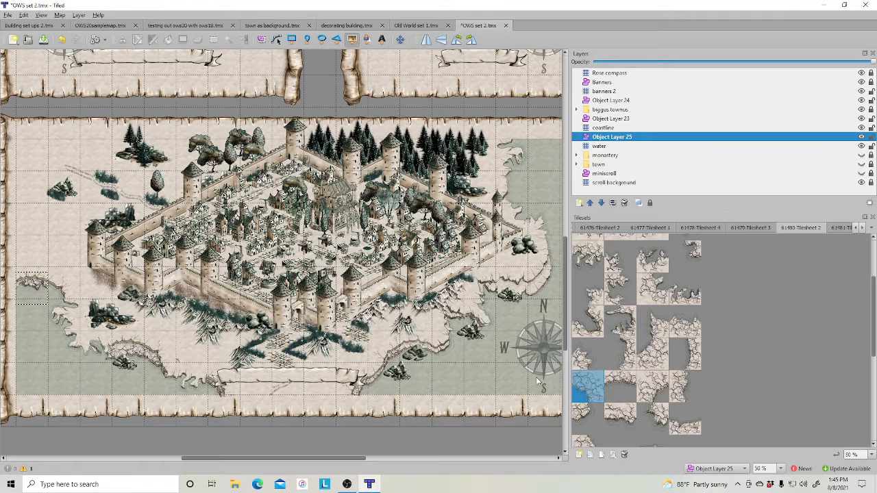
pyautogui.click(63, 293)
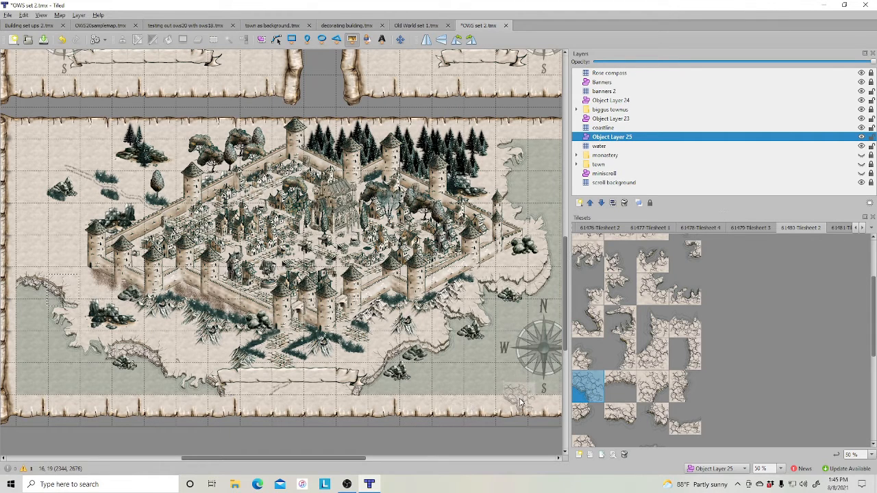